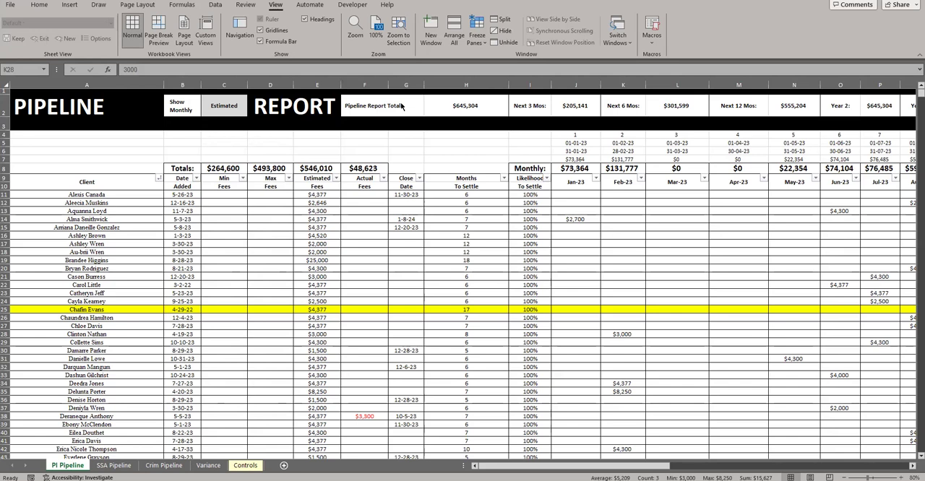
Inspect the Next 3 Months, Year 2 and Year 3 total formulas in row 2 of the PI Pipeline sheet
click(571, 105)
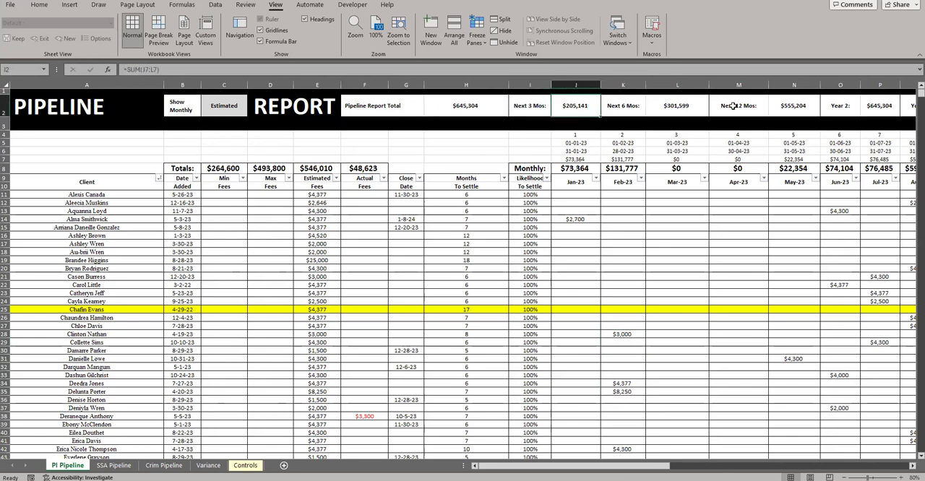
drag(598, 465, 698, 465)
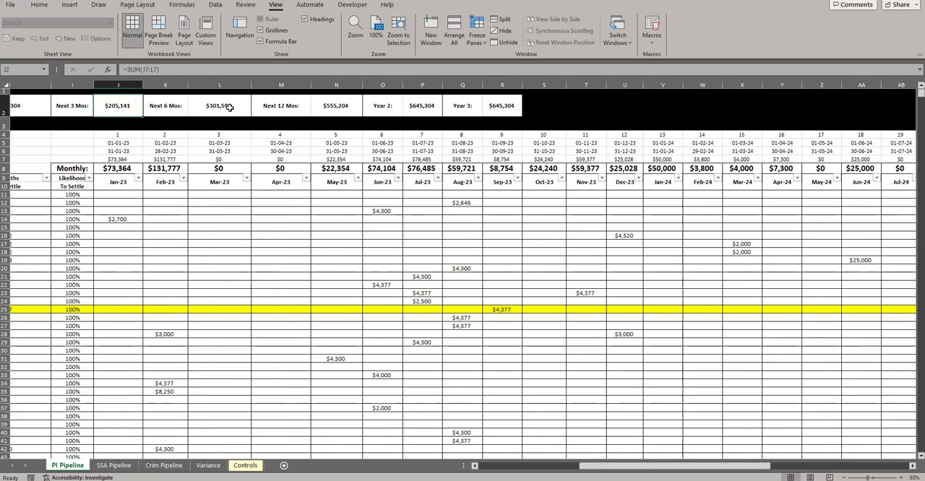
click(380, 104)
double_click(412, 103)
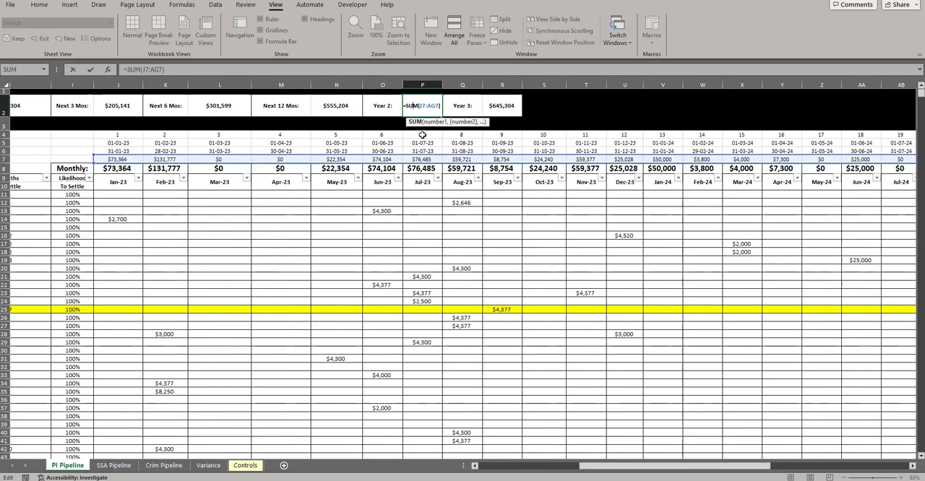
key(Escape)
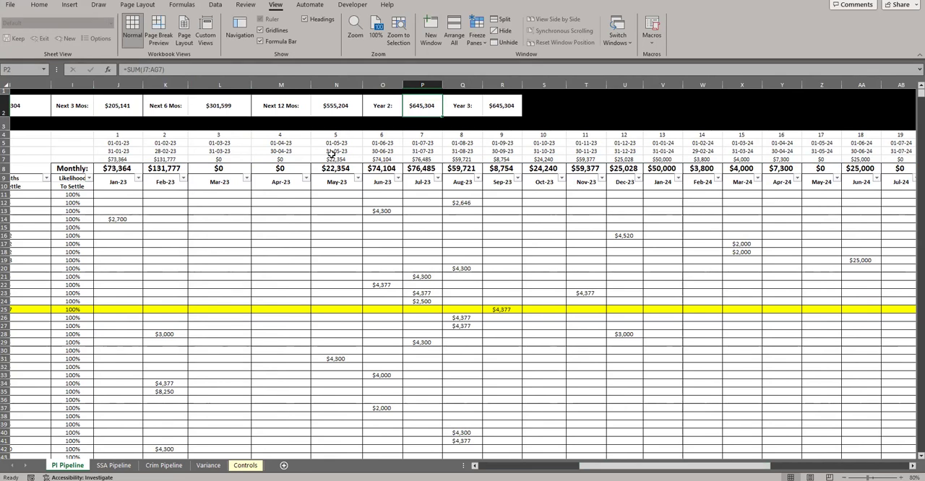
click(502, 105)
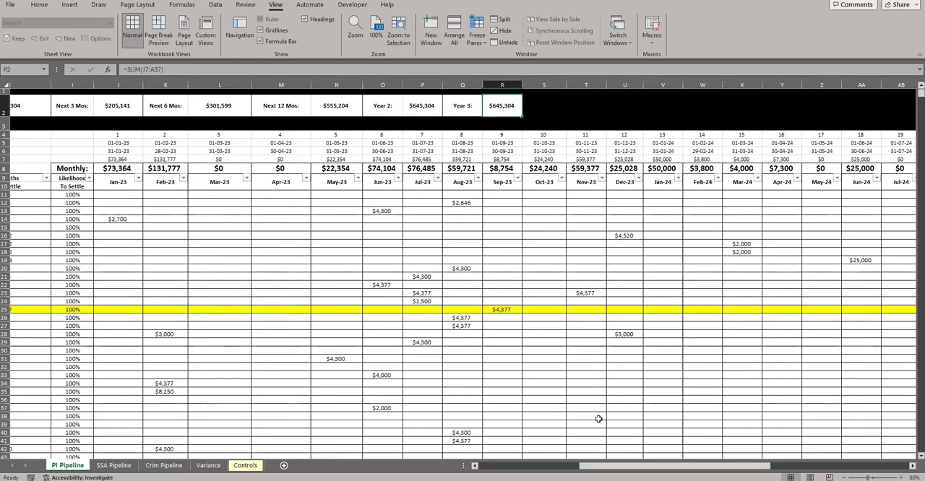
drag(600, 466, 545, 466)
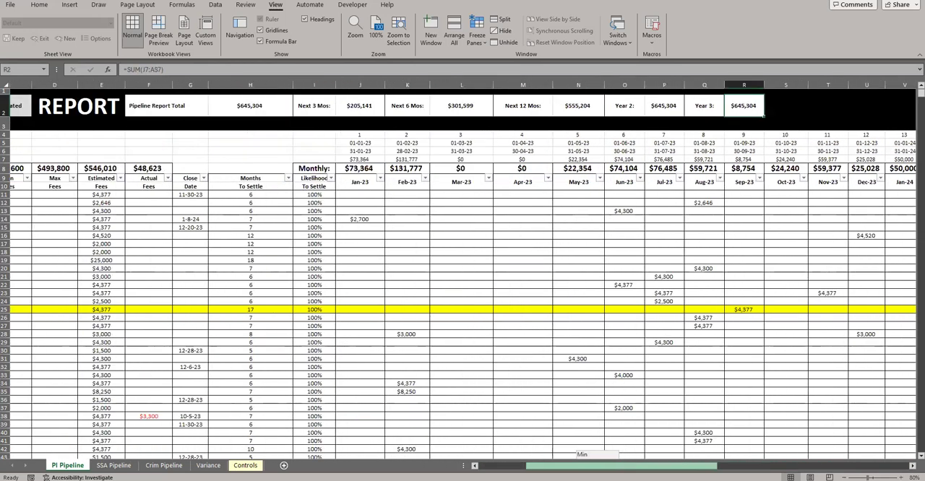
Inspect the start-date formula in J5 and review the period dates and monthly totals across the month columns
click(359, 142)
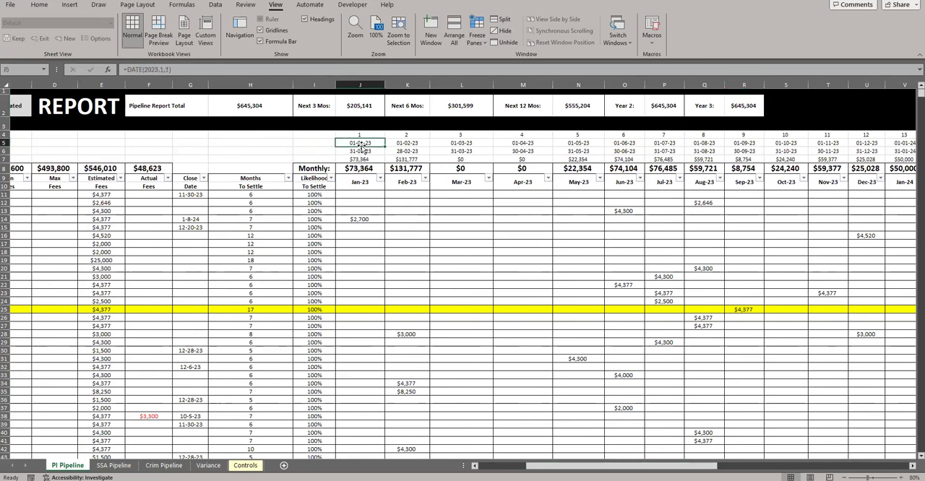
drag(610, 465, 805, 465)
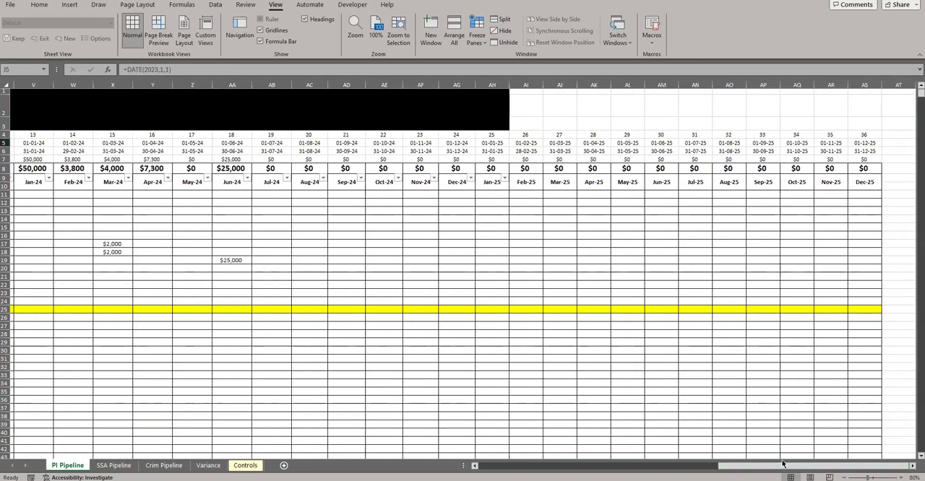
scroll(546, 238, left, 10)
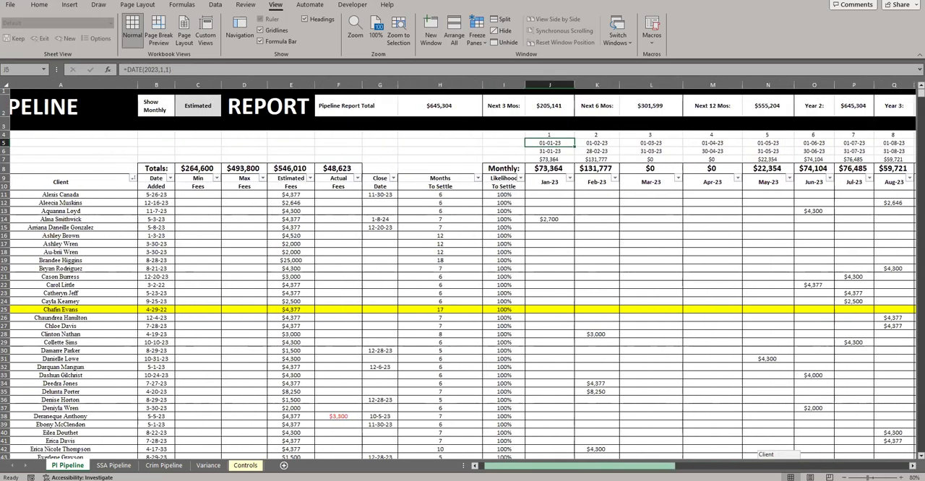
scroll(547, 237, down, 1)
scroll(547, 117, down, 1)
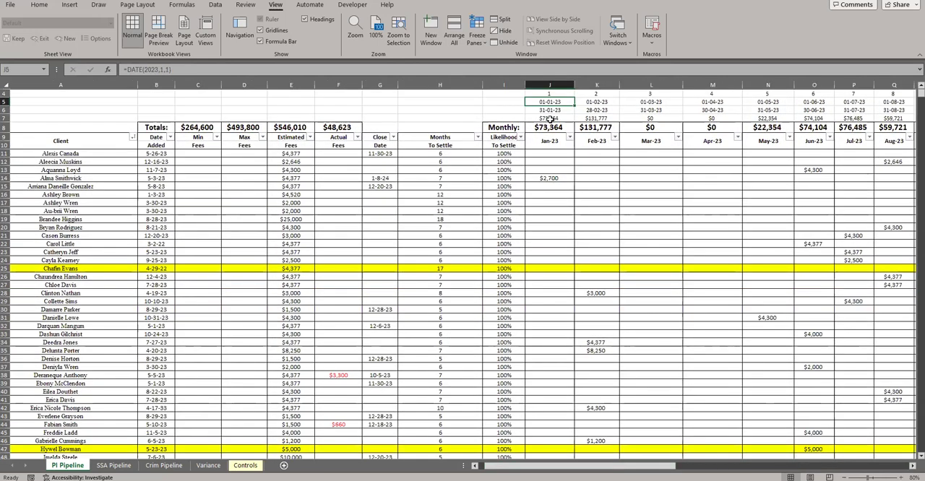
scroll(559, 194, up, 1)
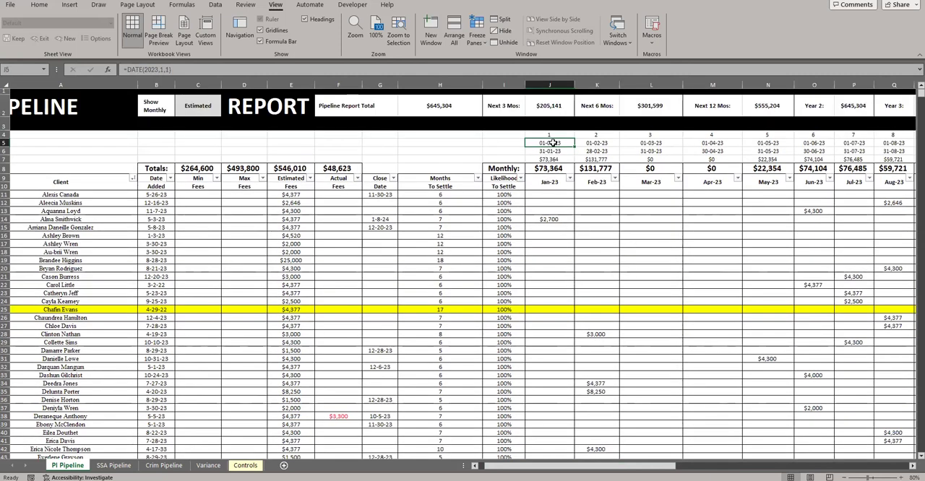
drag(548, 143, 547, 161)
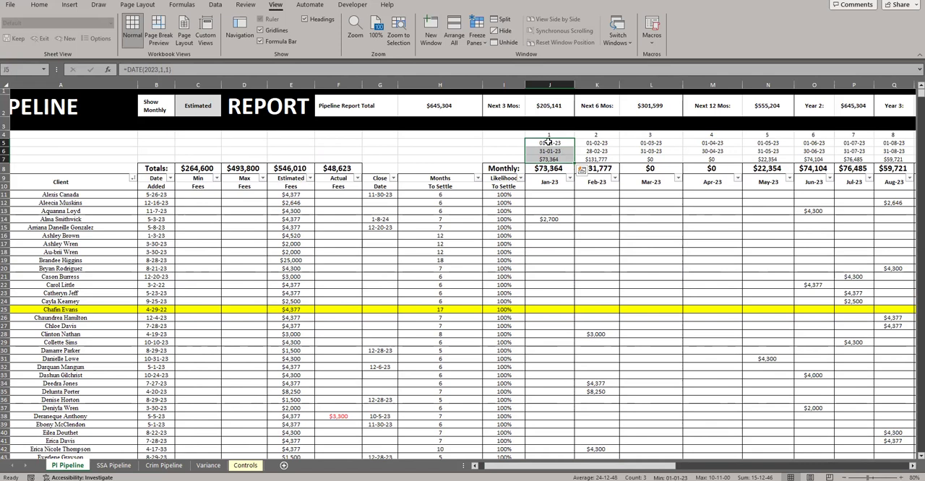
click(548, 143)
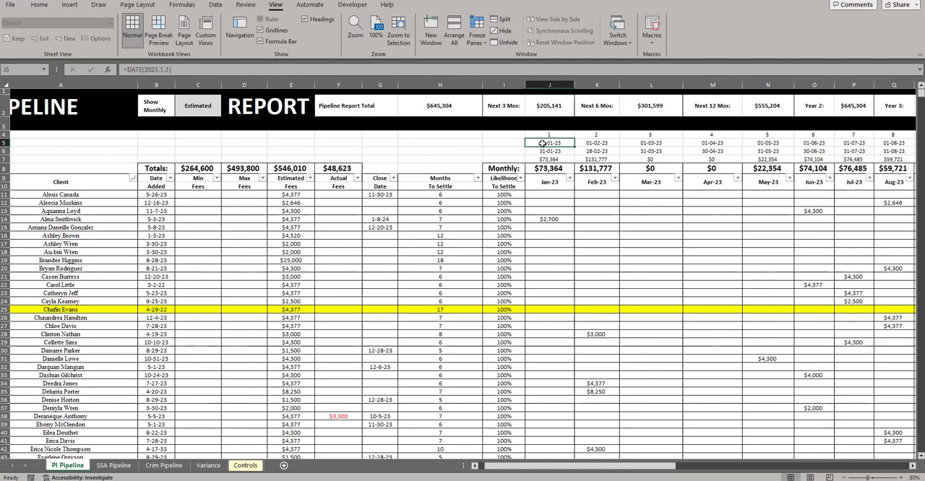
scroll(103, 137, left, 1)
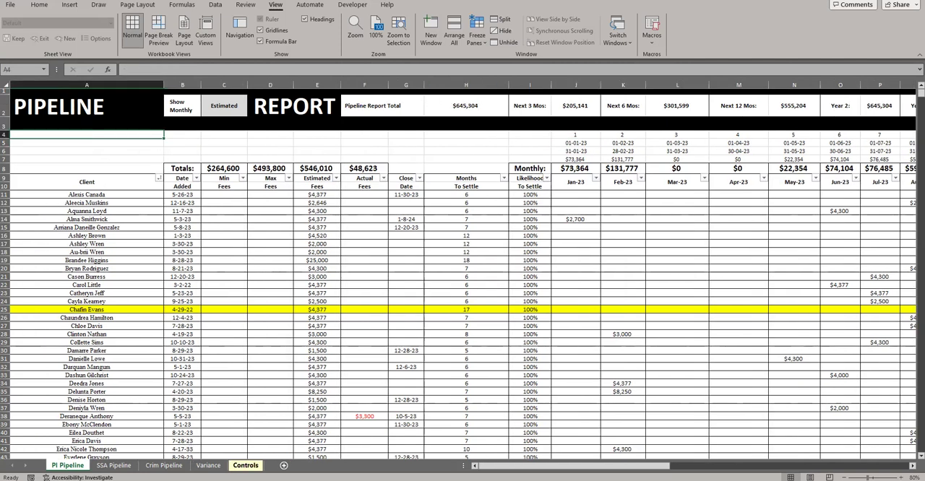
Open the Controls sheet and review its list of pipeline tabs
click(244, 466)
click(137, 166)
click(110, 135)
click(114, 105)
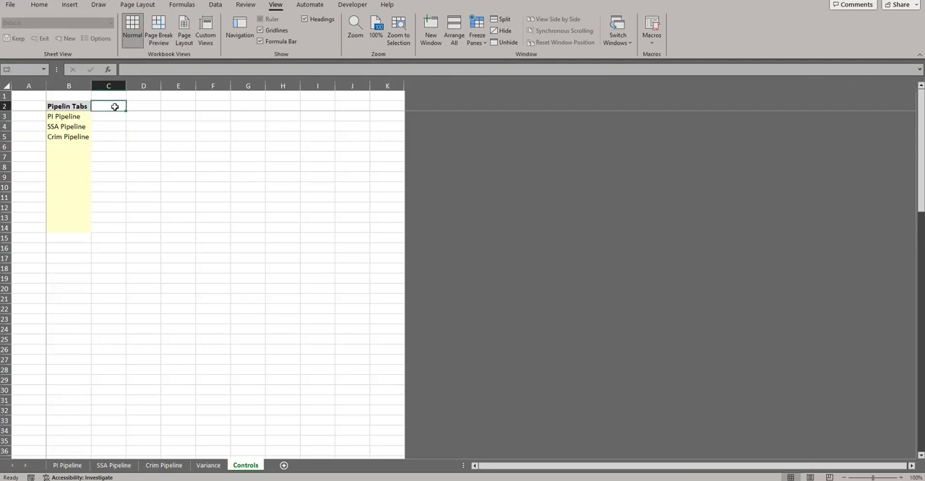
click(143, 104)
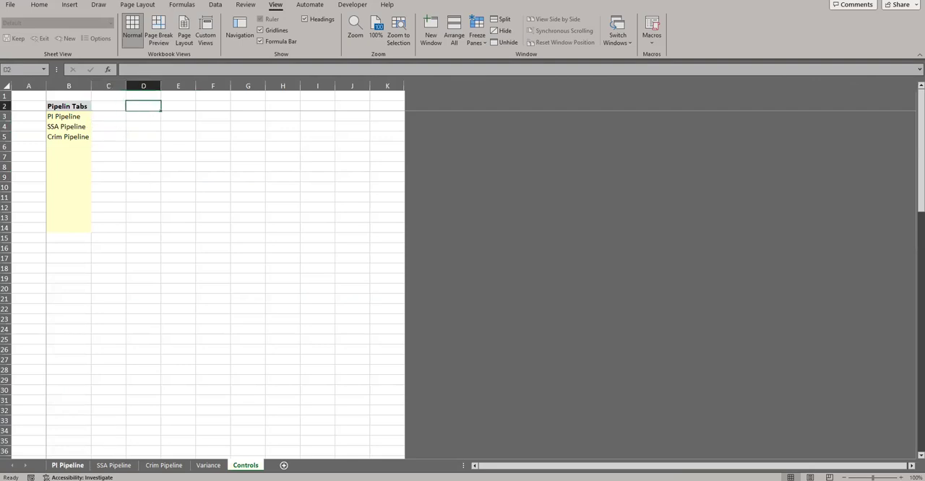
Return to the PI Pipeline sheet, check J5:J6 and J14, and display formulas to inspect the monthly fee formula in K25
click(67, 465)
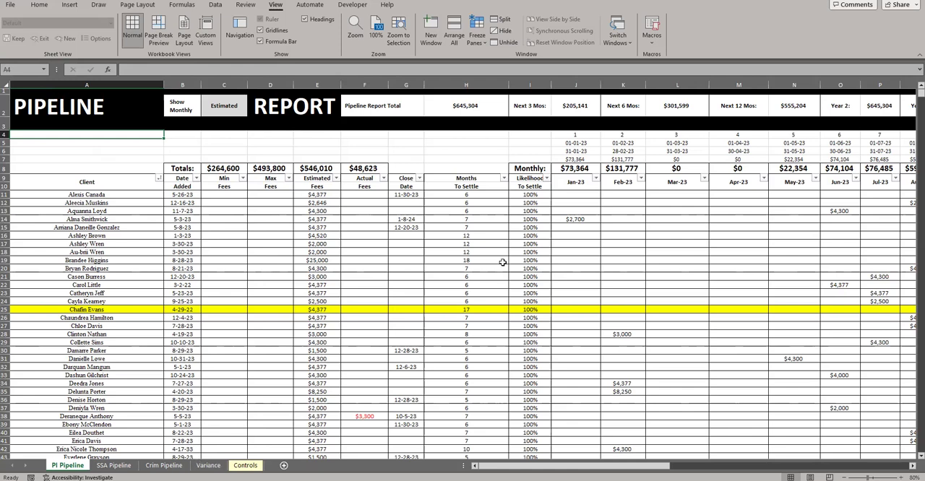
drag(578, 142, 579, 153)
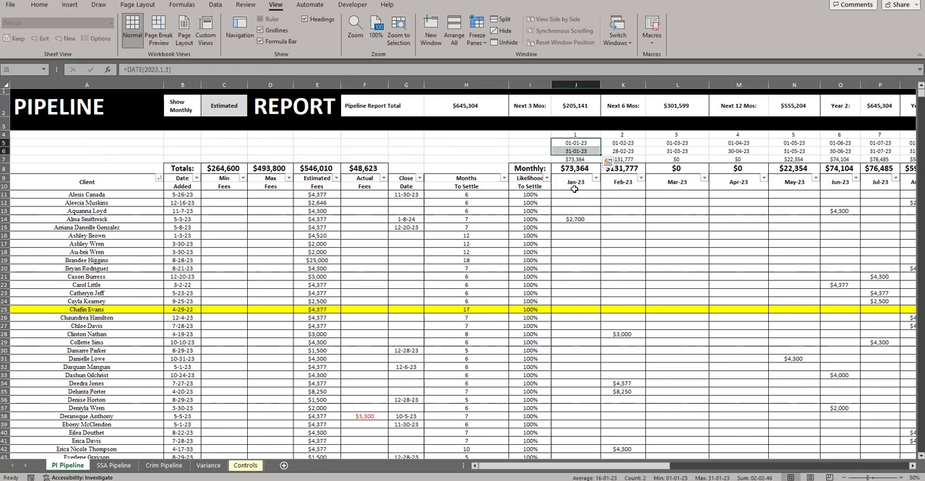
click(573, 218)
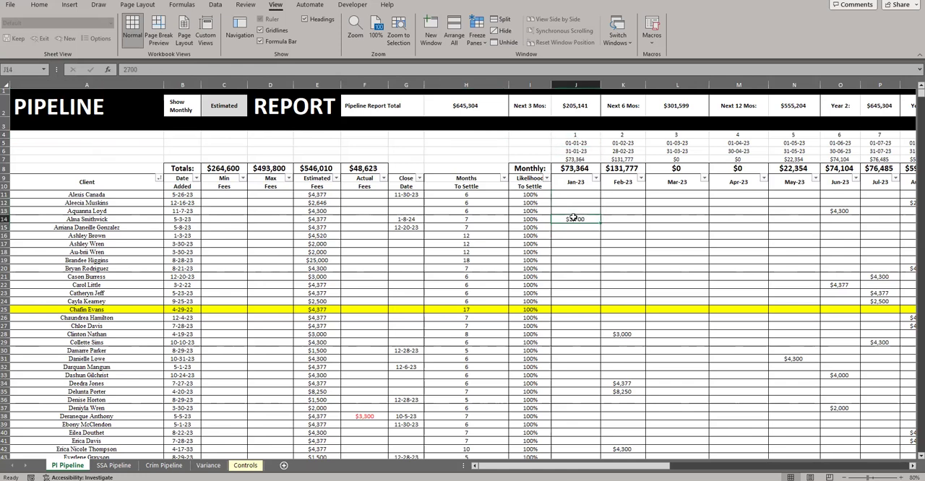
key(ctrl+grave)
drag(556, 465, 615, 465)
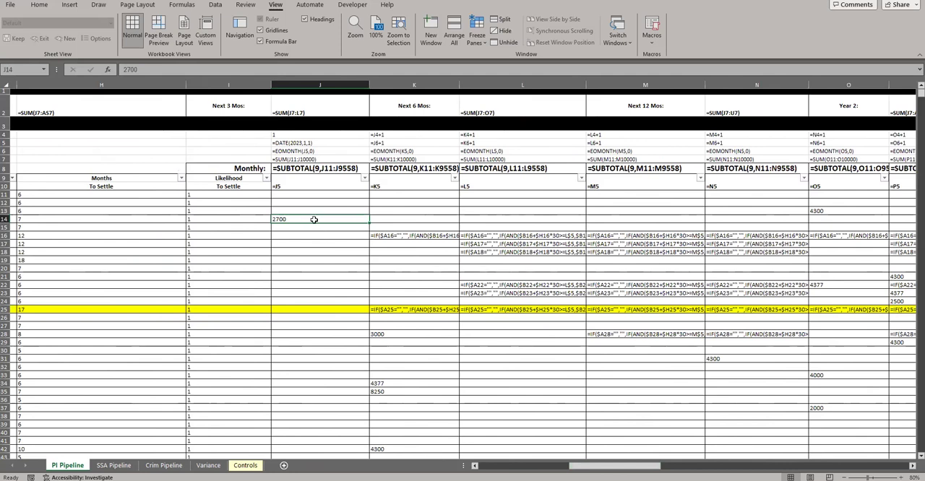
click(399, 332)
double_click(395, 309)
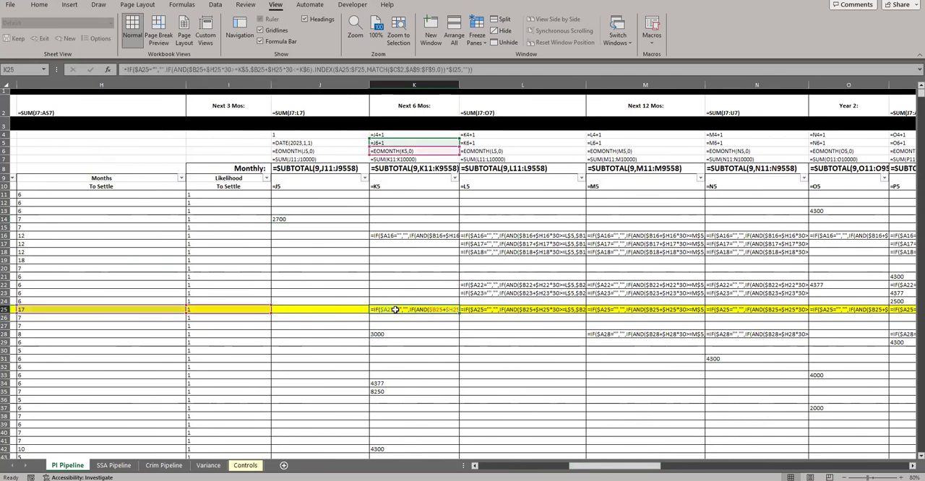
Compare formulas with typed amounts in the monthly columns down past the last client row, and switch back to displaying values
scroll(396, 309, down, 18)
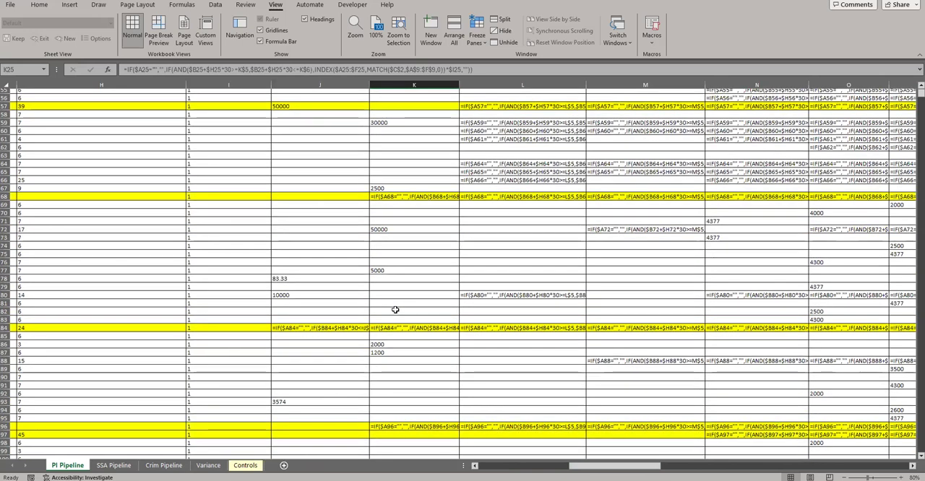
scroll(395, 309, down, 19)
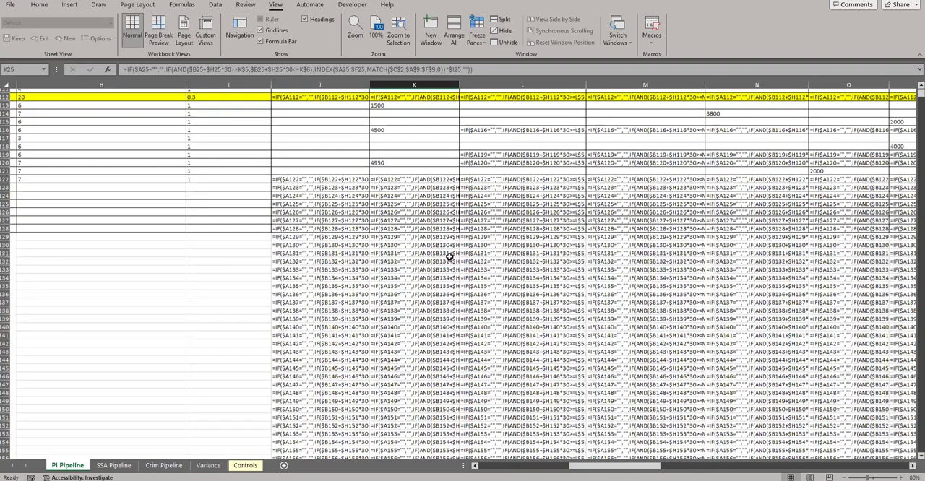
scroll(390, 351, up, 9)
drag(388, 334, 329, 373)
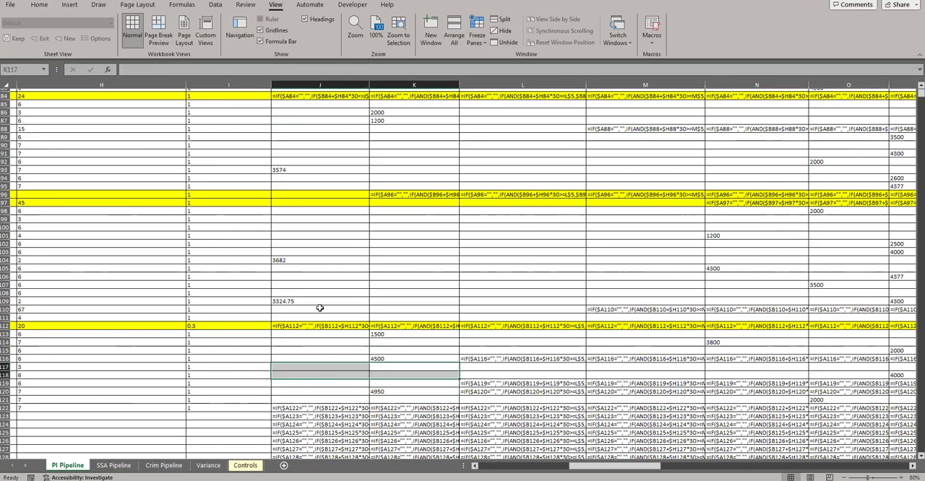
scroll(307, 268, up, 20)
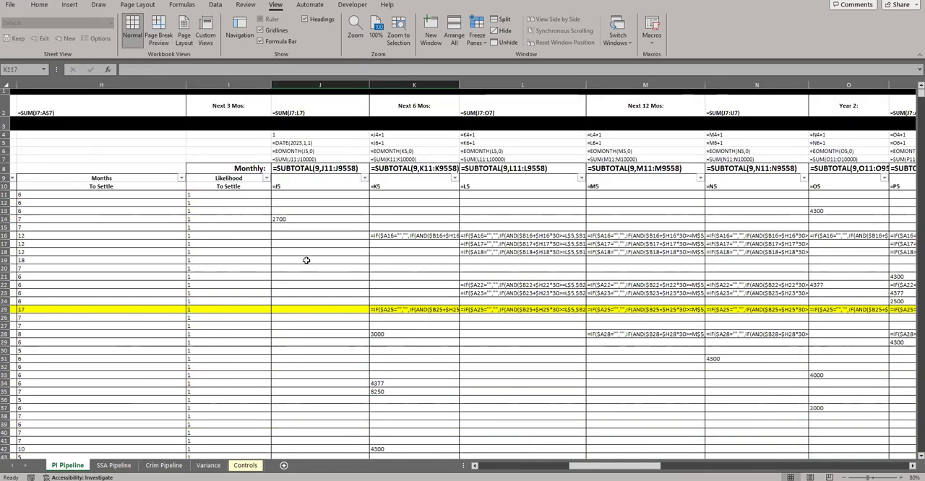
key(ctrl+grave)
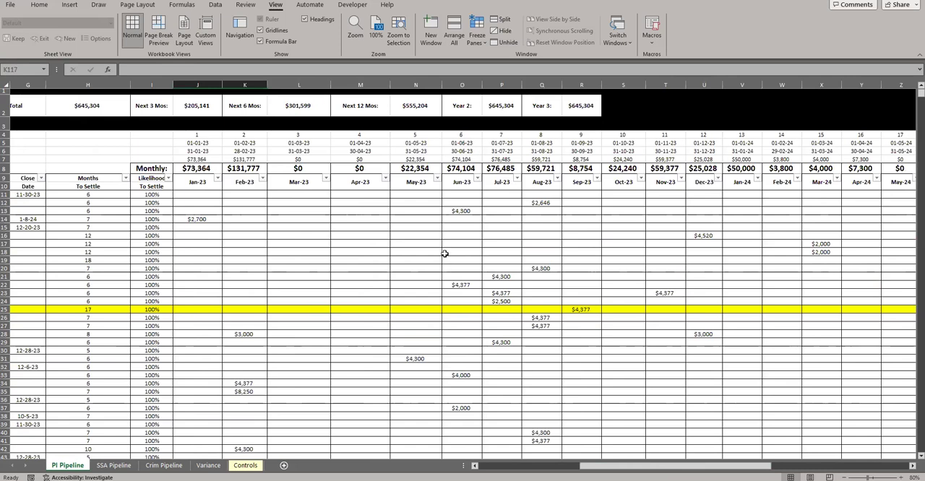
Review the Date Added, Close Date and Estimated Fees columns, and compare row 13's estimated fee with its Jun-23 amount
drag(571, 466, 424, 466)
drag(182, 177, 182, 227)
drag(401, 179, 405, 244)
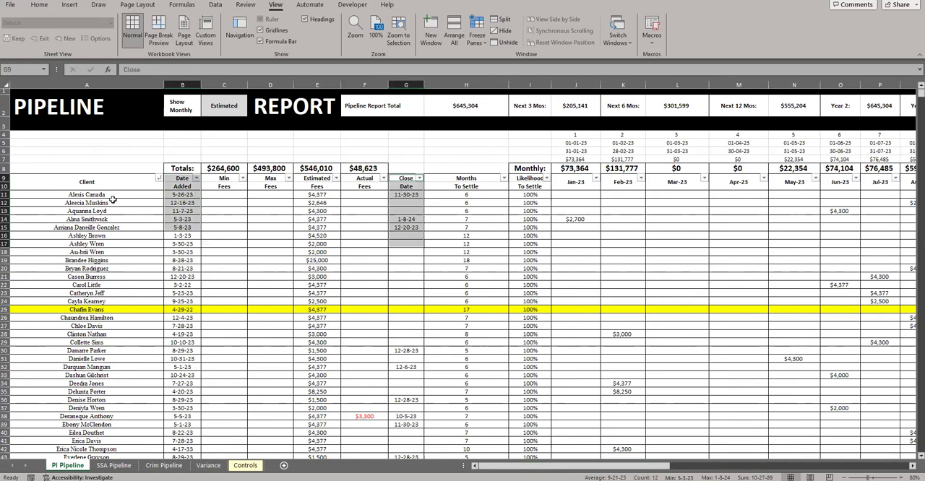
click(306, 203)
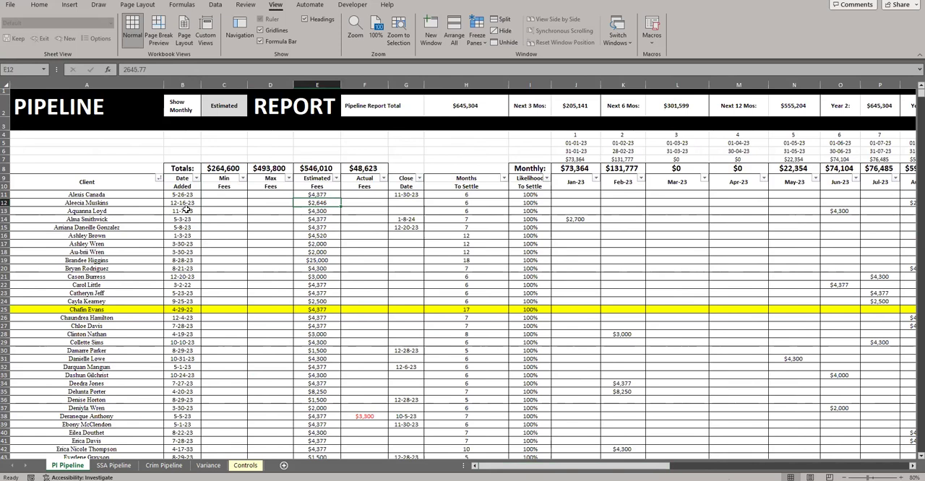
drag(172, 178, 182, 250)
click(319, 210)
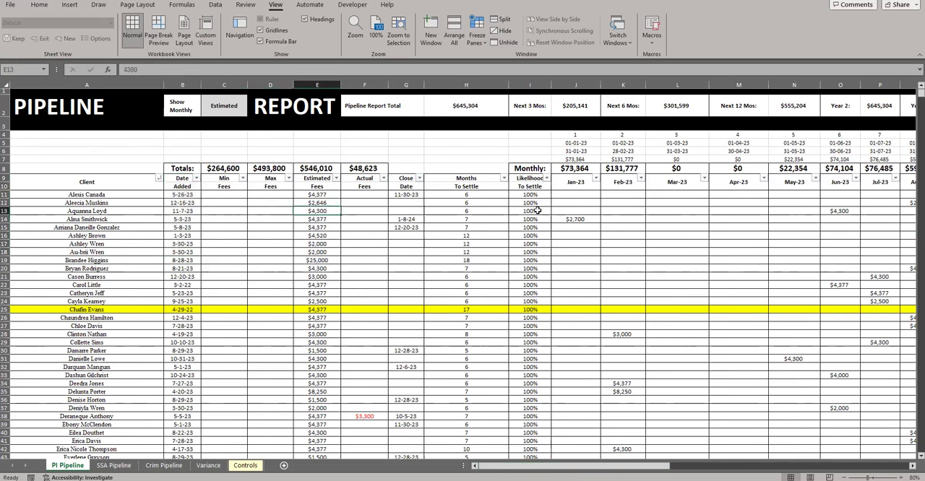
click(843, 210)
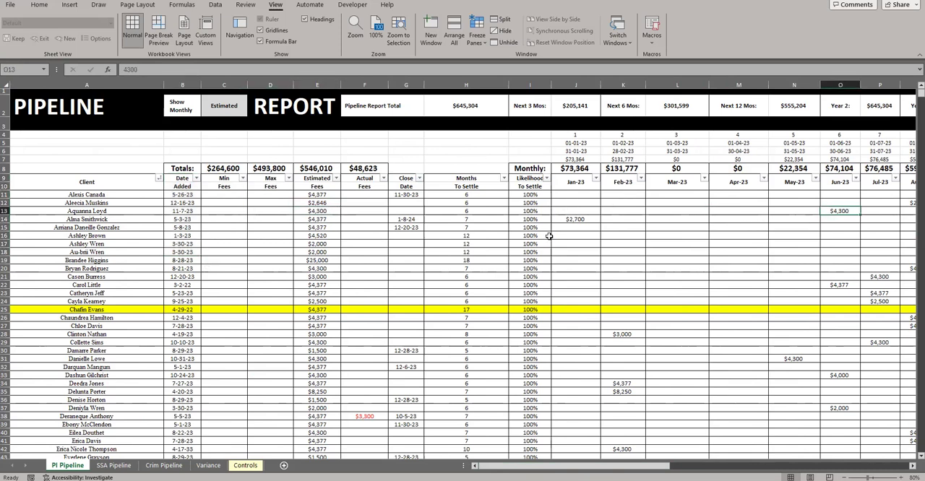
Examine the client amounts in the early 2023 month columns, including K28 and the range J11:M26
drag(564, 202, 627, 268)
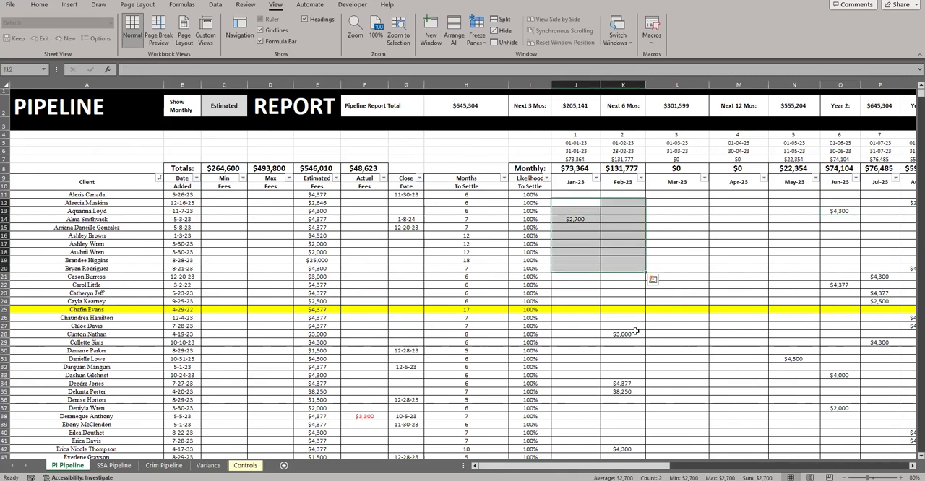
click(633, 334)
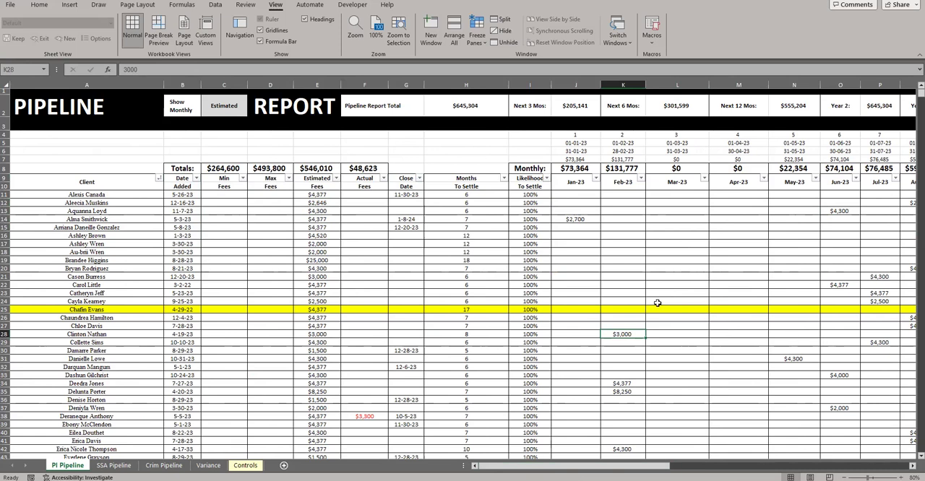
drag(564, 198, 797, 380)
drag(586, 200, 738, 351)
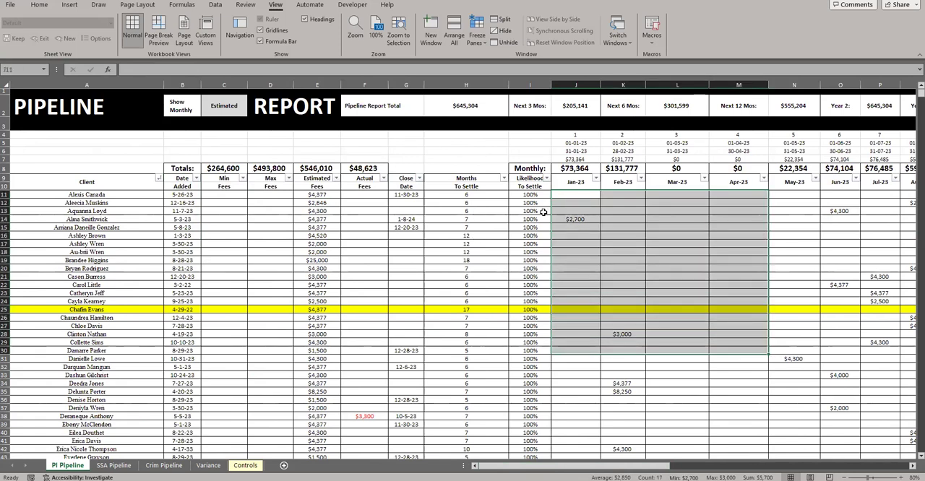
drag(576, 194, 734, 318)
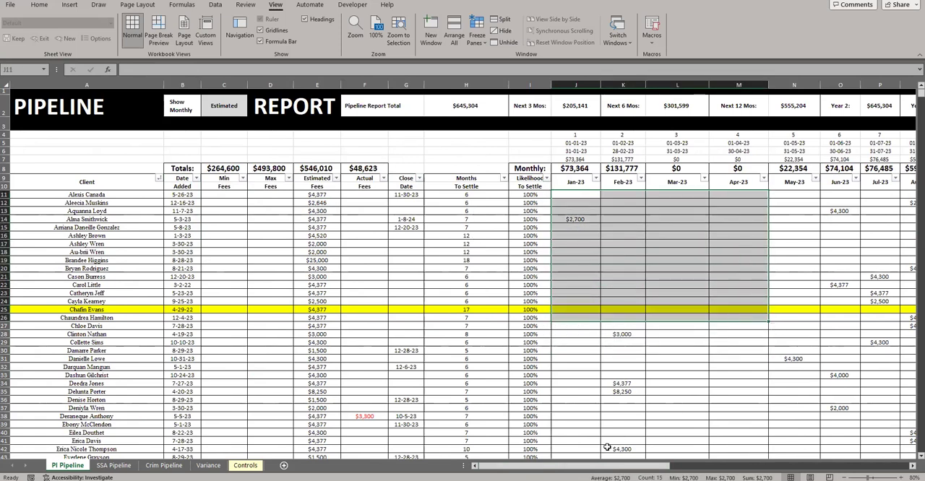
drag(597, 465, 617, 465)
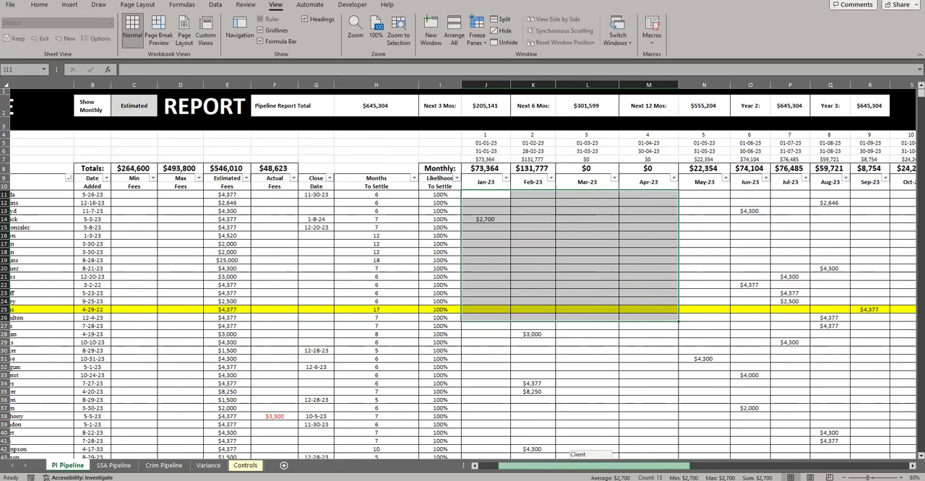
Toggle formula display on the PI Pipeline sheet, and inspect the formulas in the SSA Pipeline sheet's monthly columns
drag(617, 465, 597, 466)
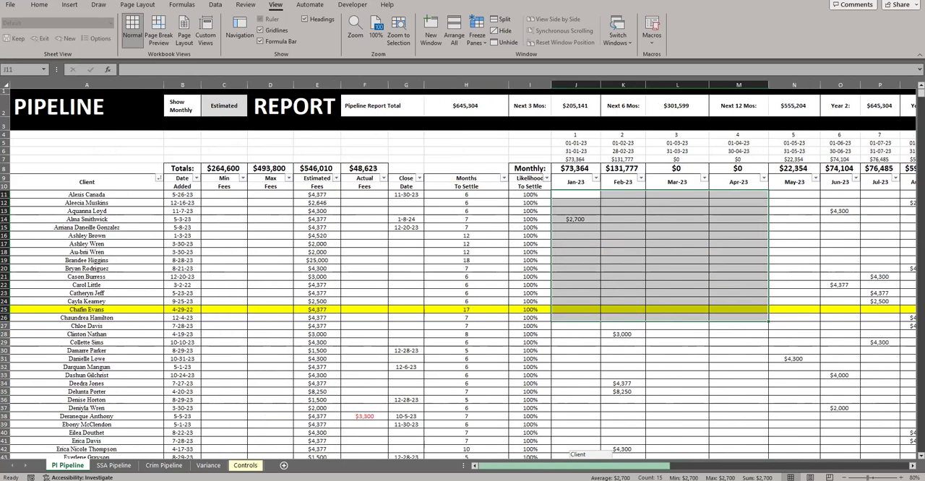
key(ctrl+grave)
key(ctrl+grave)
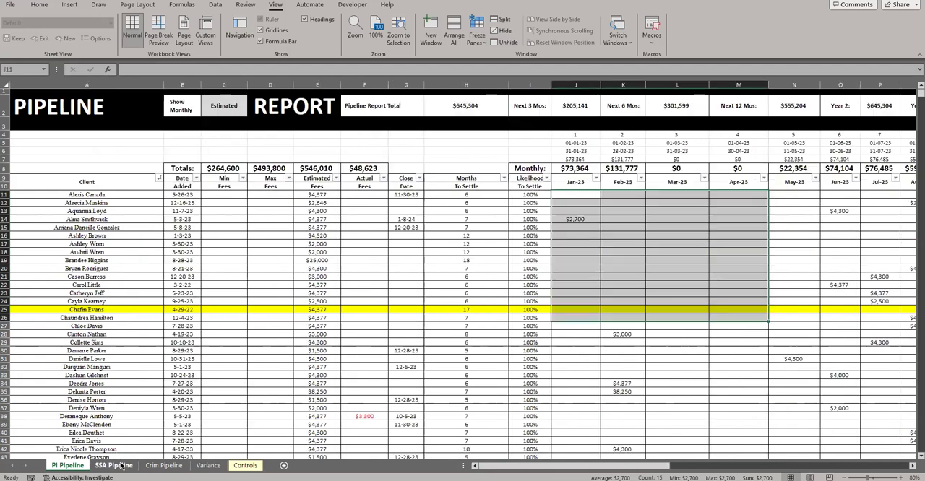
click(114, 466)
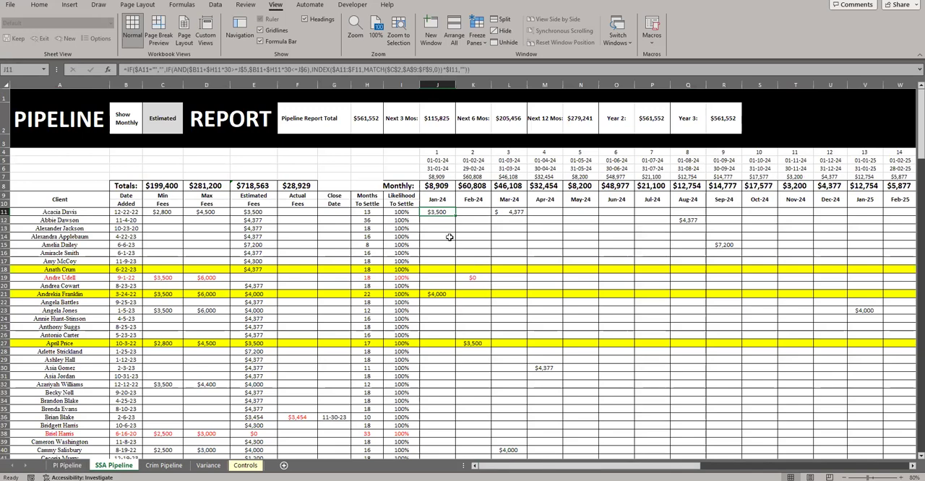
key(ctrl+grave)
click(550, 464)
scroll(405, 343, right, 10)
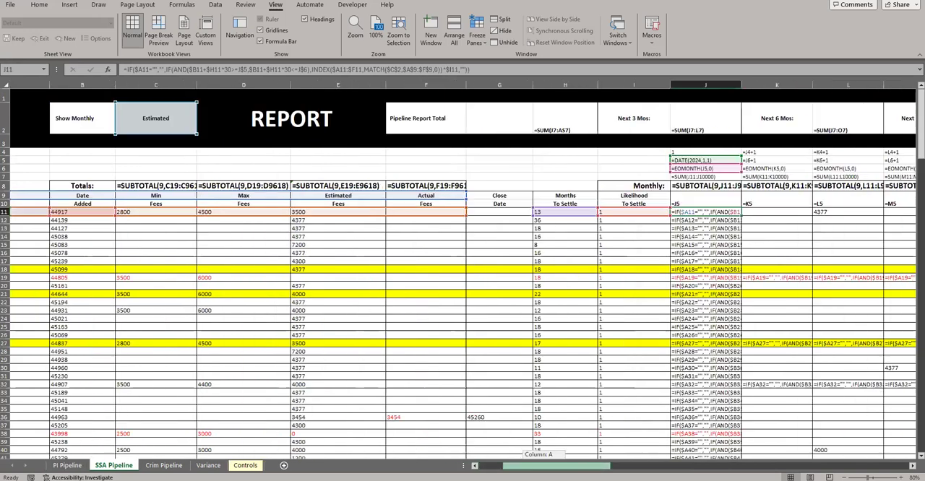
scroll(380, 294, down, 2)
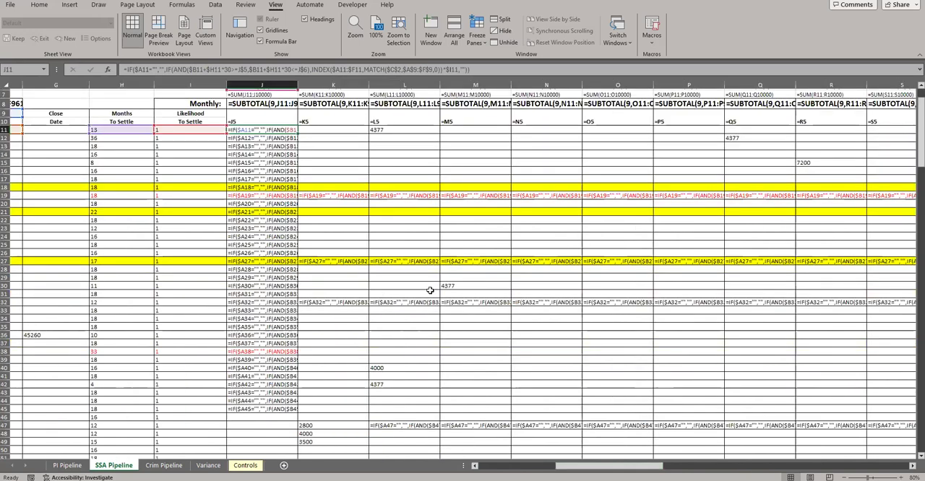
Compare typed amounts with formulas in the SSA Pipeline monthly columns, including L34:L45, and switch back to displaying values
drag(402, 318, 408, 409)
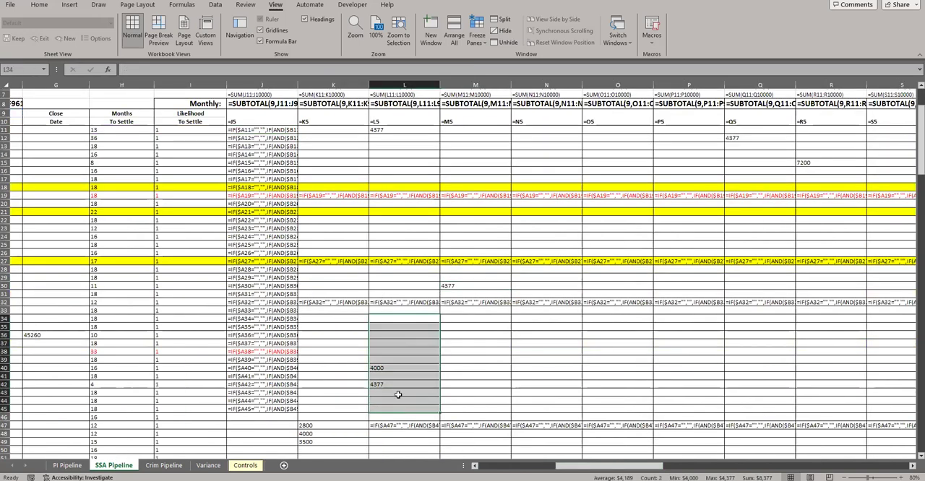
drag(384, 368, 383, 383)
scroll(384, 383, down, 5)
drag(328, 304, 326, 319)
drag(389, 318, 480, 356)
key(ctrl+grave)
Review the SSA Pipeline client amounts for Jan-24 to Aug-24 in the range J12:Q40
drag(578, 466, 509, 466)
scroll(511, 236, up, 7)
drag(437, 179, 702, 409)
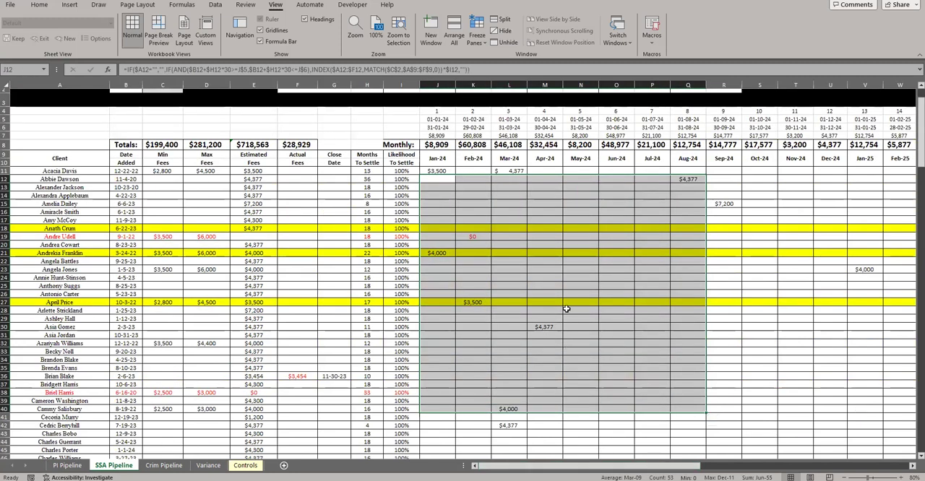
scroll(495, 269, up, 1)
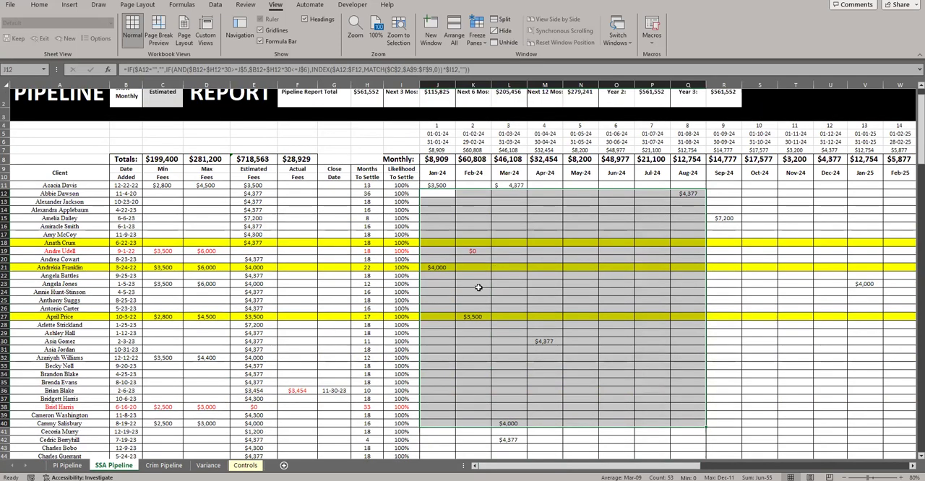
scroll(487, 268, up, 1)
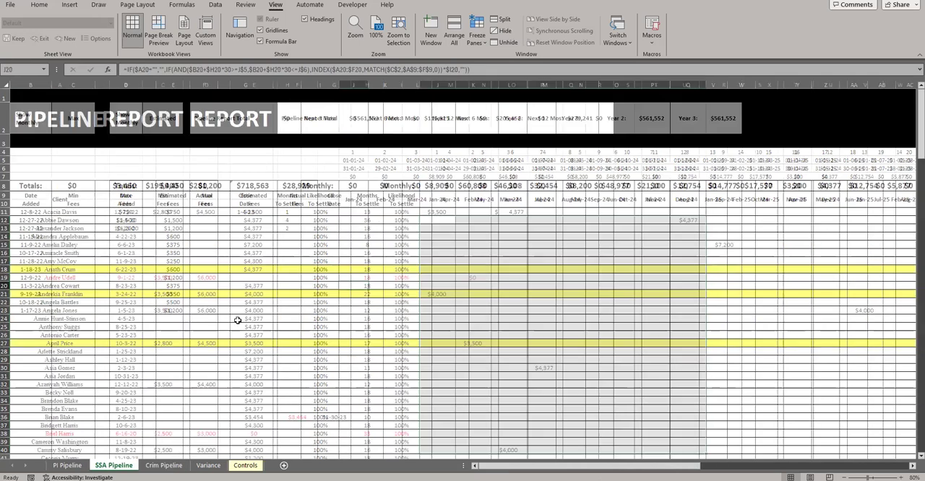
Examine the SSA Pipeline summary totals and month dates in rows 2 to 7, and compare the layout on the Crim Pipeline sheet
drag(309, 114, 737, 196)
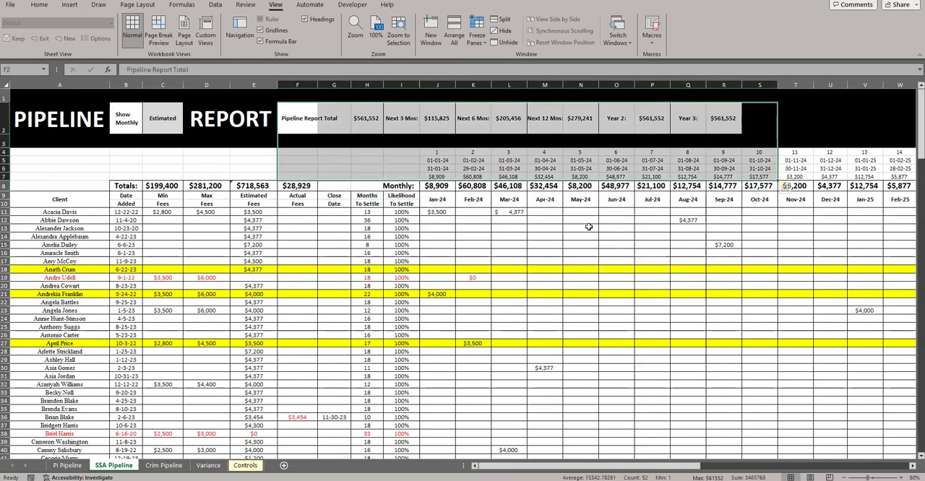
drag(8, 176, 14, 124)
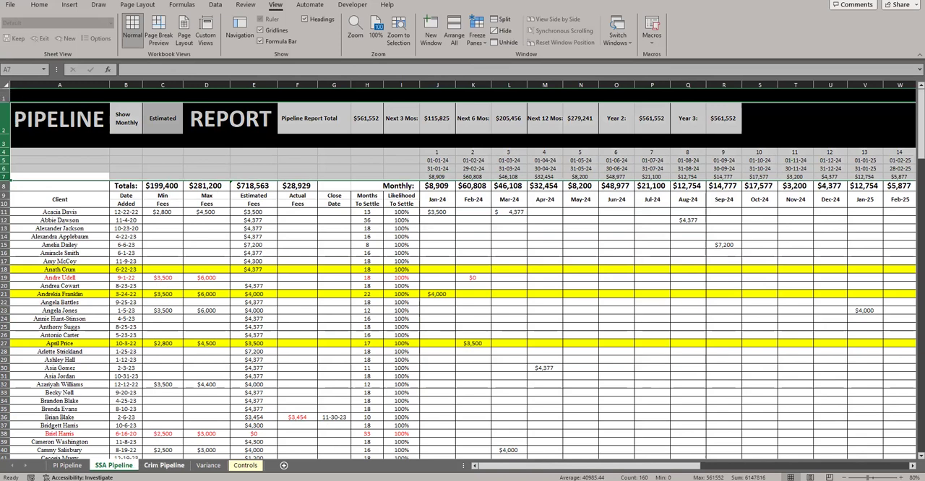
click(164, 465)
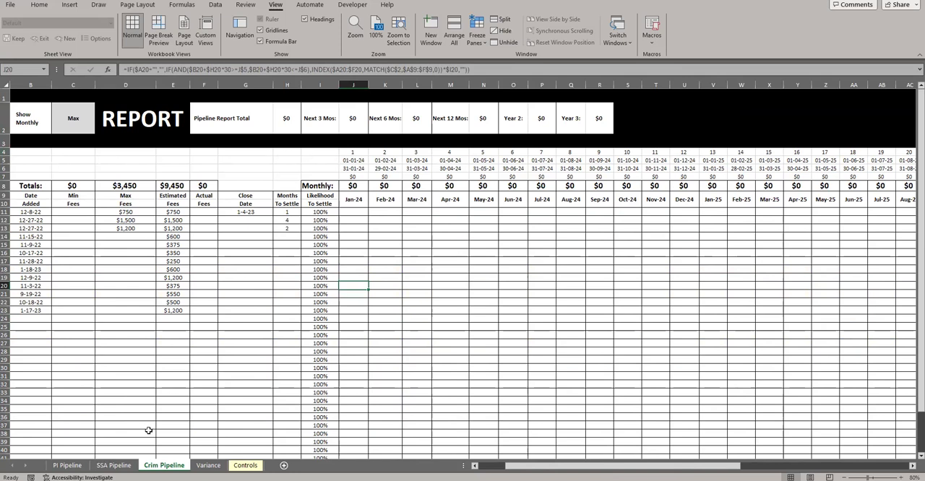
Check the start date formula in J5 on PI Pipeline, and change J5 on SSA Pipeline to =DATE(2023,1,1)
click(76, 466)
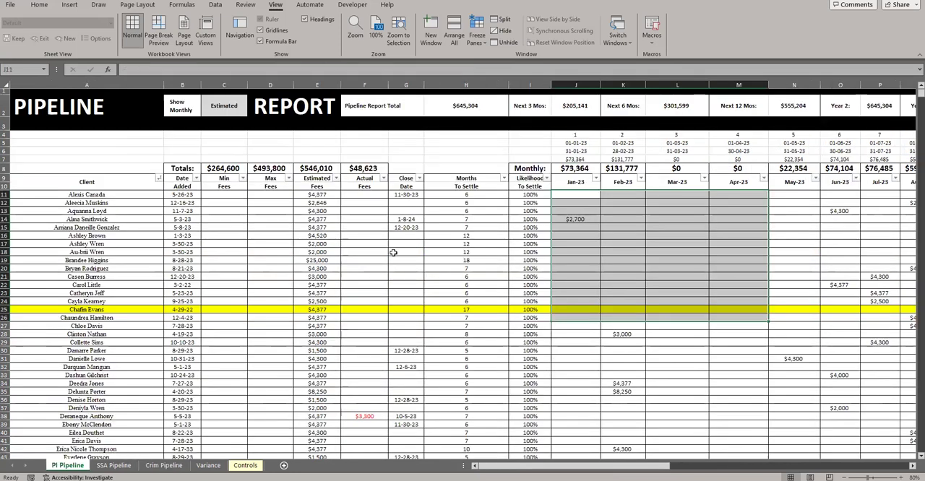
click(580, 144)
click(113, 465)
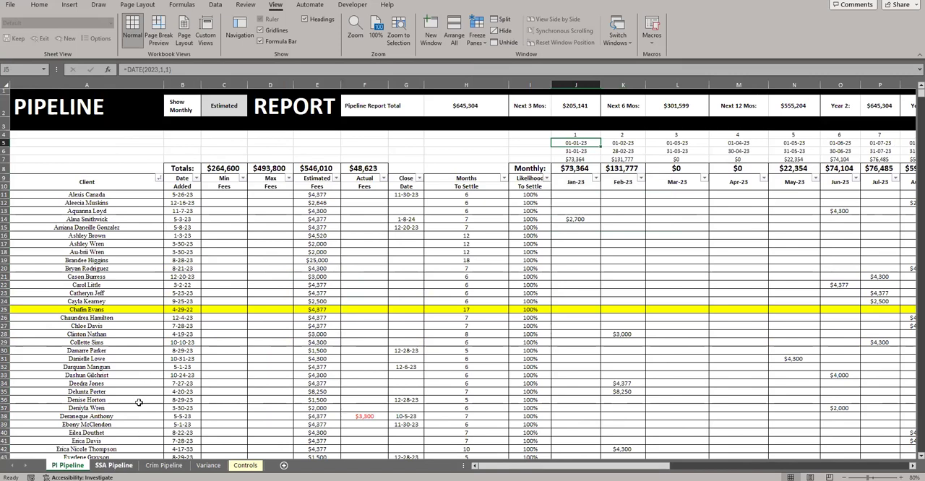
click(450, 160)
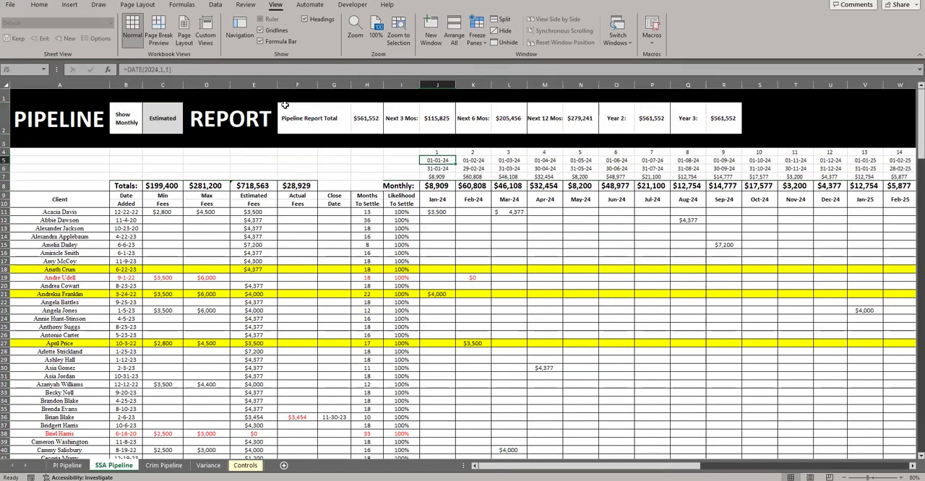
click(168, 69)
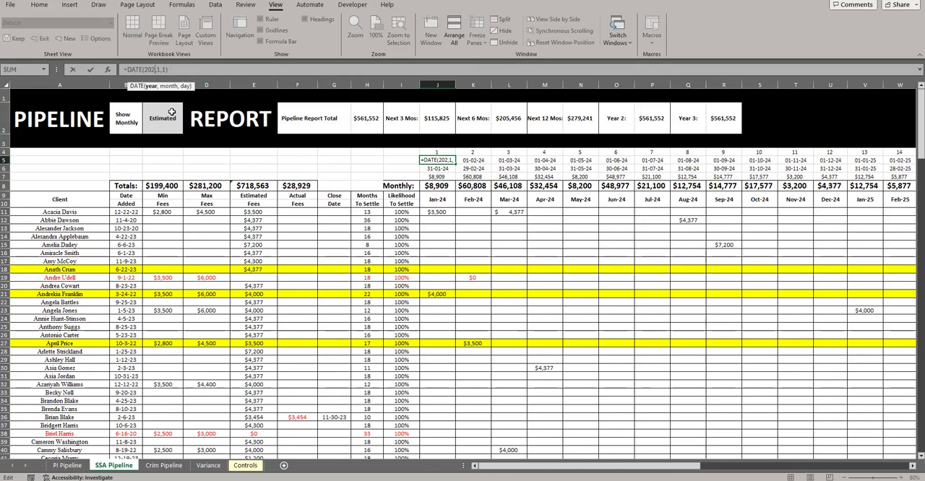
text(3)
key(Return)
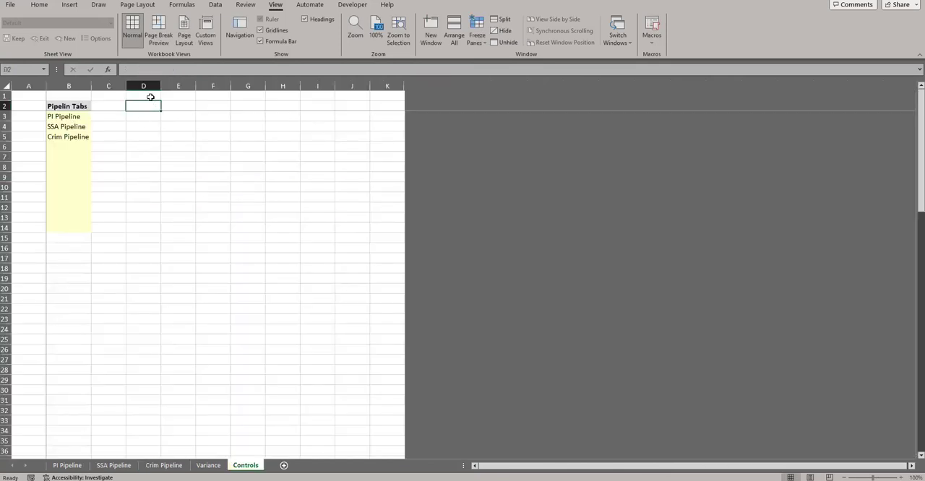
Add list data validation to cell D2 on the Controls sheet with the source 2020,2021,2023,2024,2025,2026,2027,2028,2029,2030
click(150, 97)
click(149, 106)
click(215, 4)
click(592, 32)
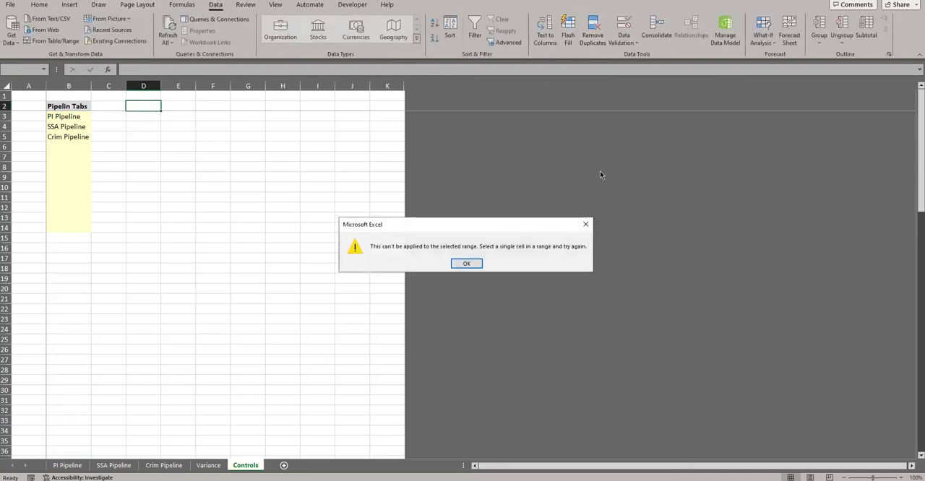
click(586, 221)
click(619, 16)
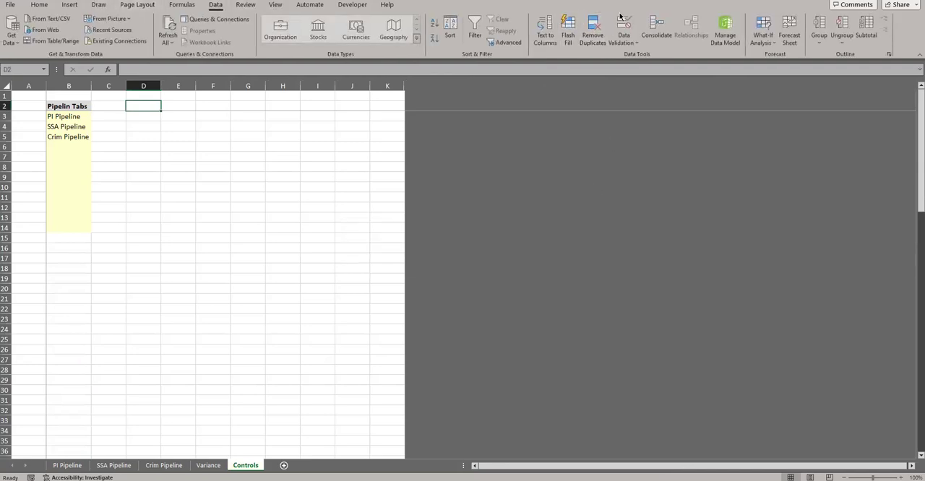
click(305, 160)
click(274, 190)
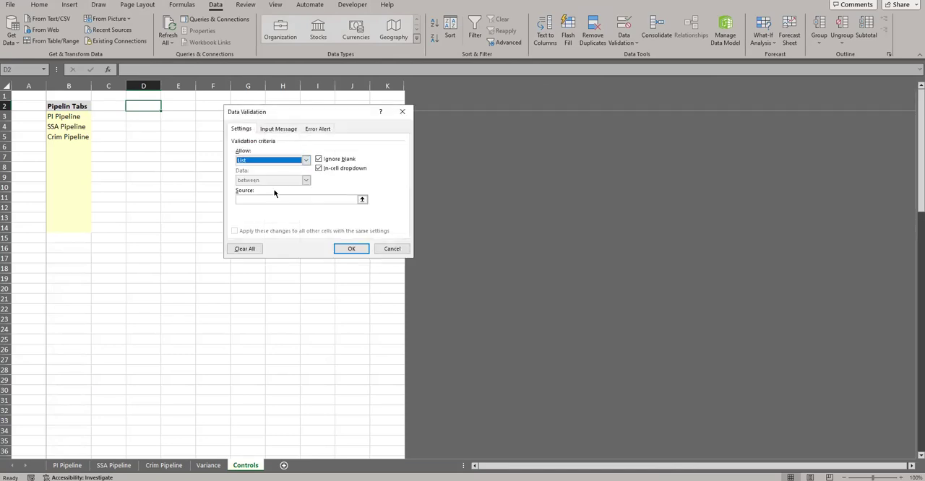
click(276, 198)
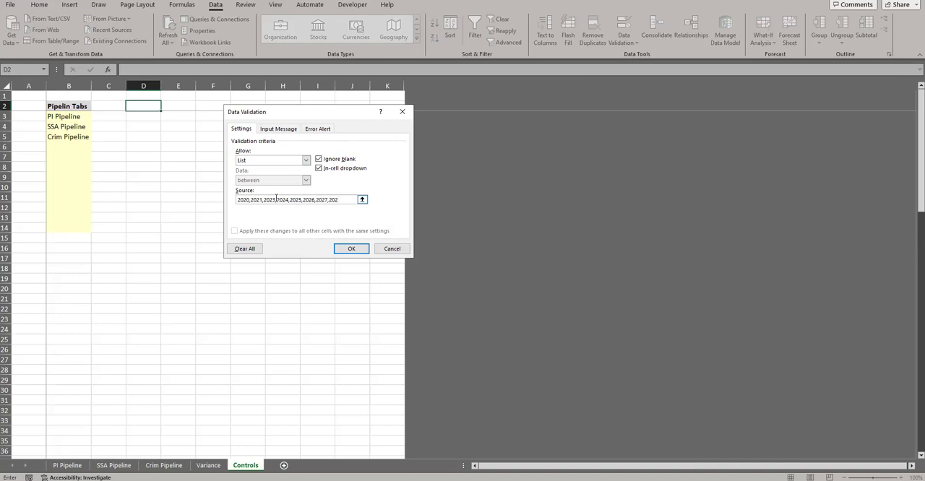
text(,2029,2030)
click(349, 250)
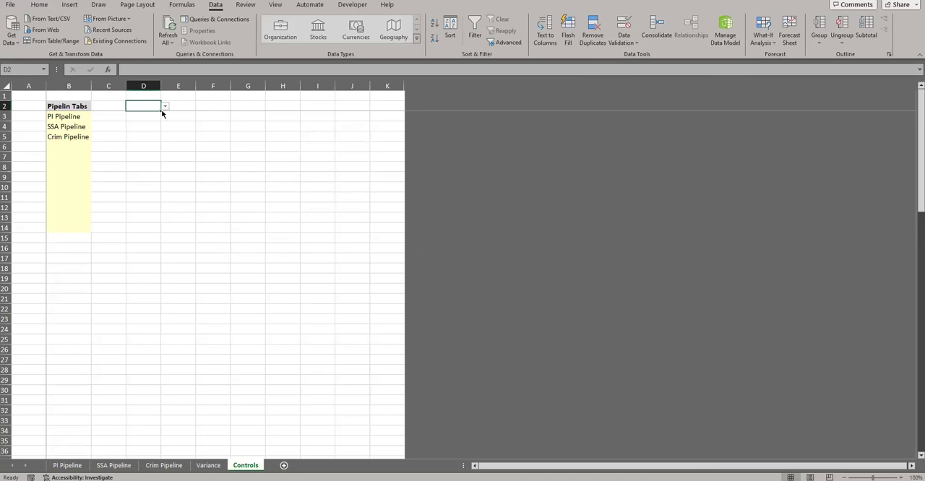
Copy the yellow input formatting from B5 to D2 and widen column D to about twice its width
click(86, 135)
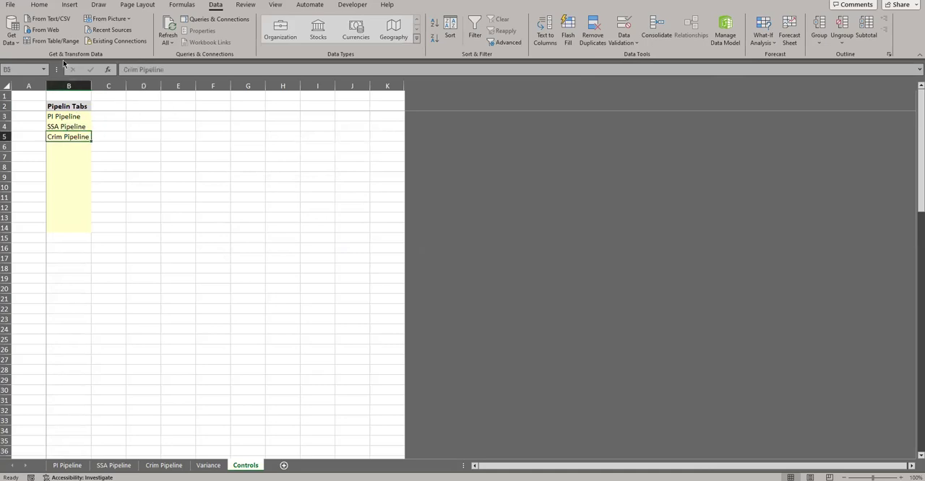
click(41, 5)
click(154, 106)
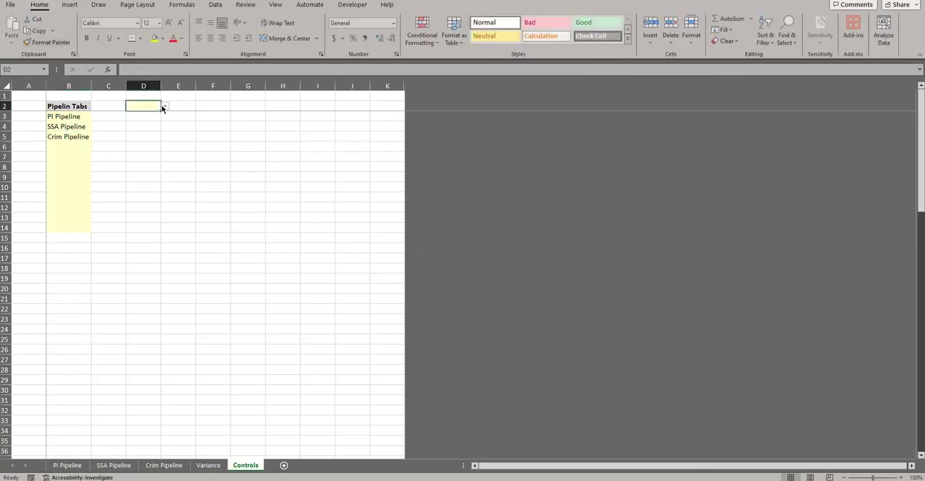
drag(161, 87, 196, 87)
Enter the label "Select Starting Year for sheet" in cell D1 above the year list
click(158, 95)
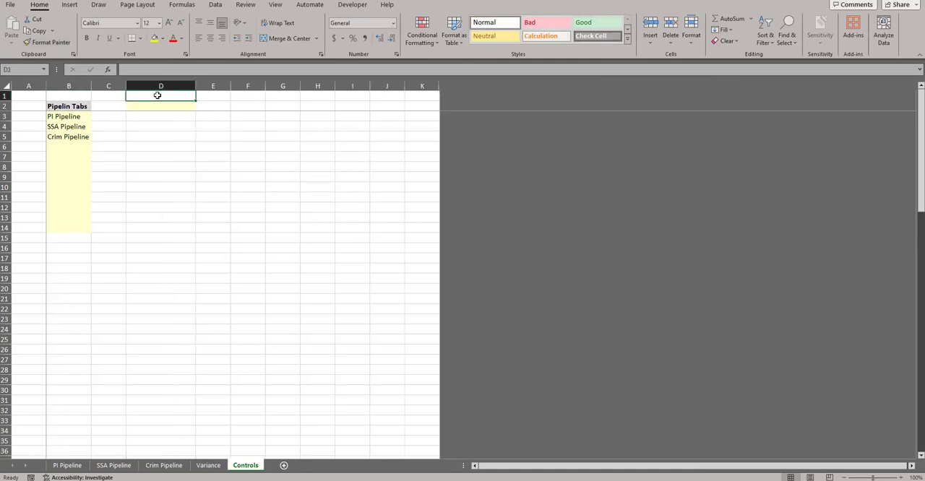
text(Select Startin)
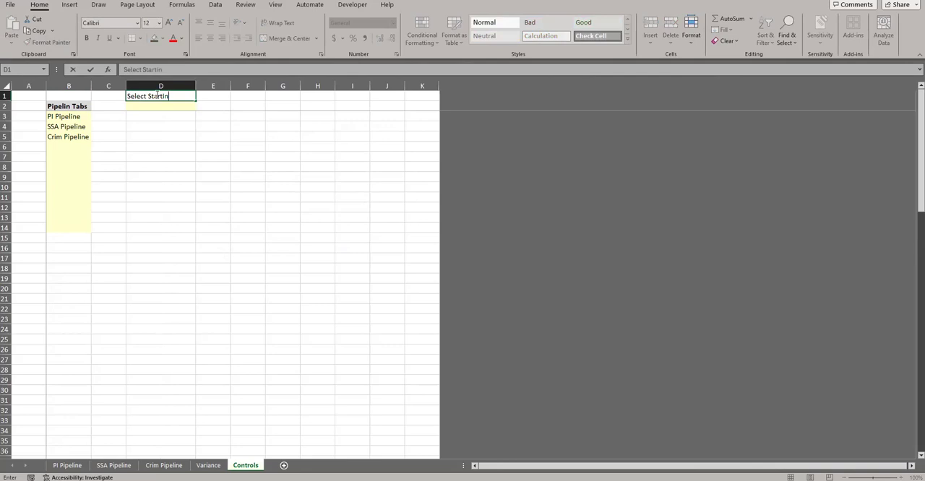
text(g Year for sheet)
key(Return)
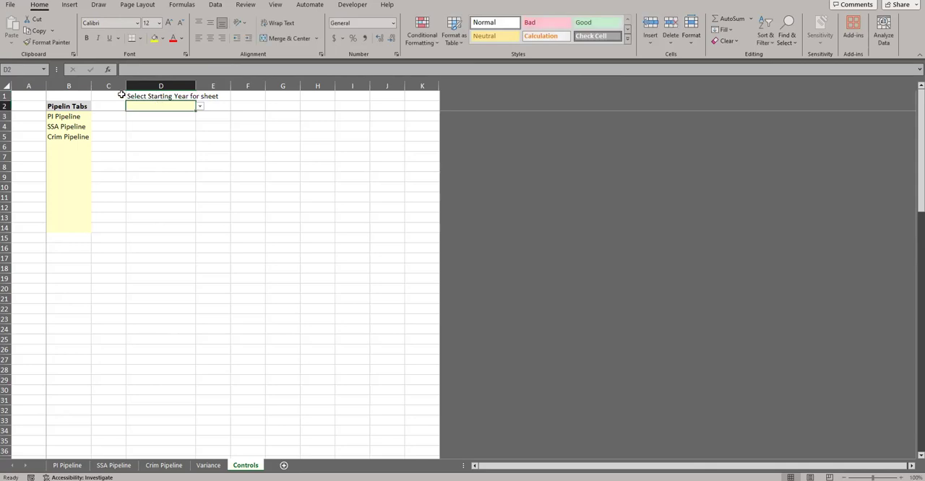
Name cell D2 yearss and choose 2023 from its list of years
text(yearss)
key(Return)
click(213, 217)
click(186, 106)
click(200, 107)
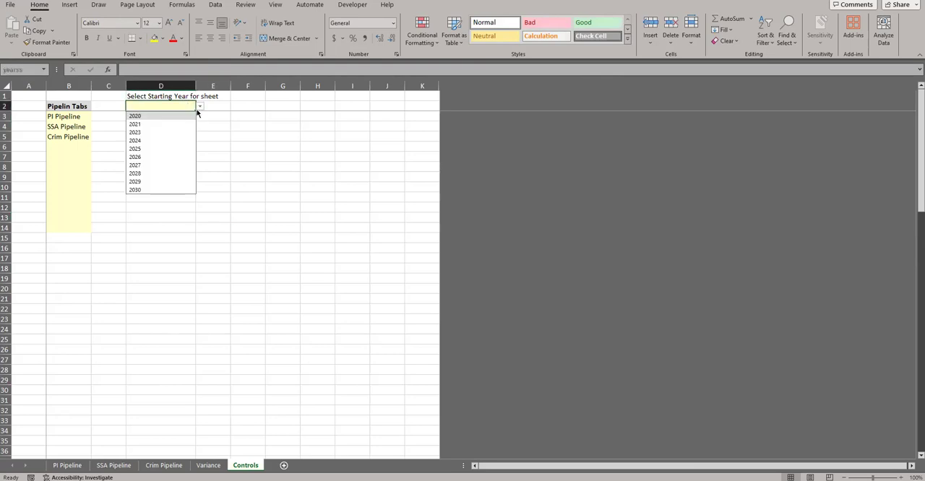
click(168, 135)
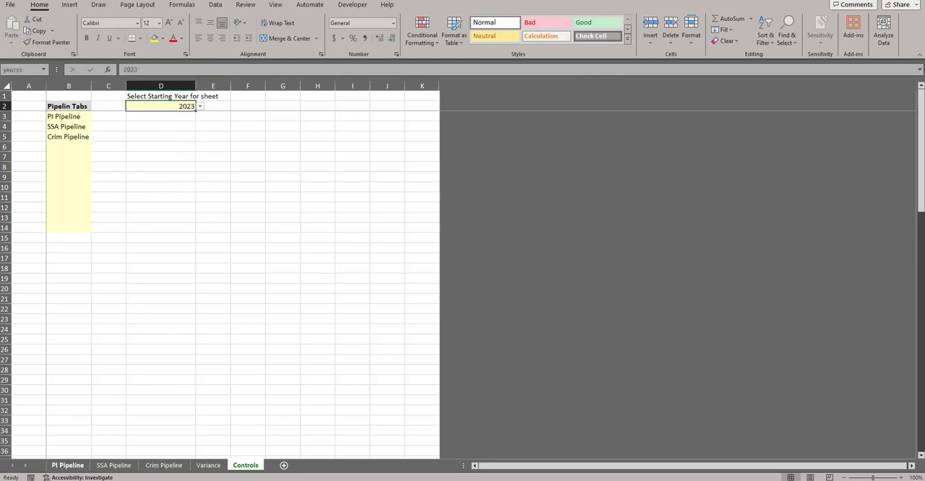
Change the start date formula in J5 on the PI Pipeline sheet to =DATE(yearss,1,1)
click(67, 465)
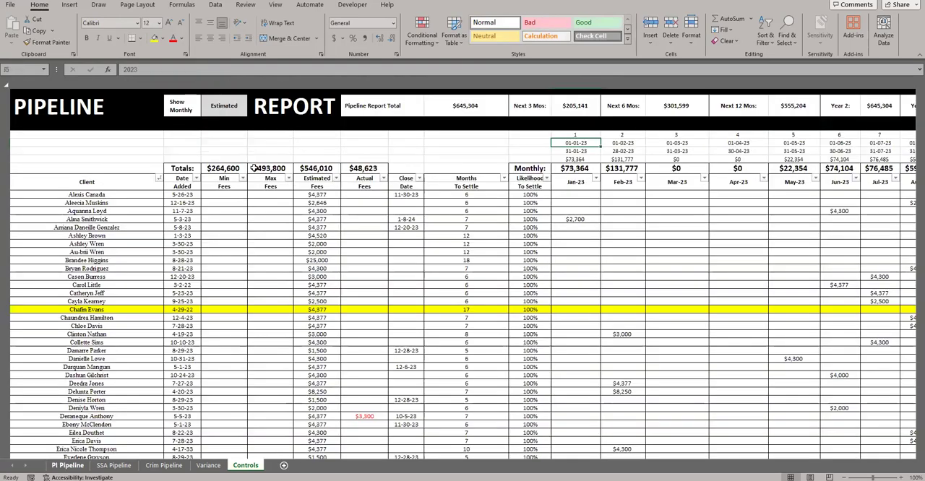
double_click(153, 68)
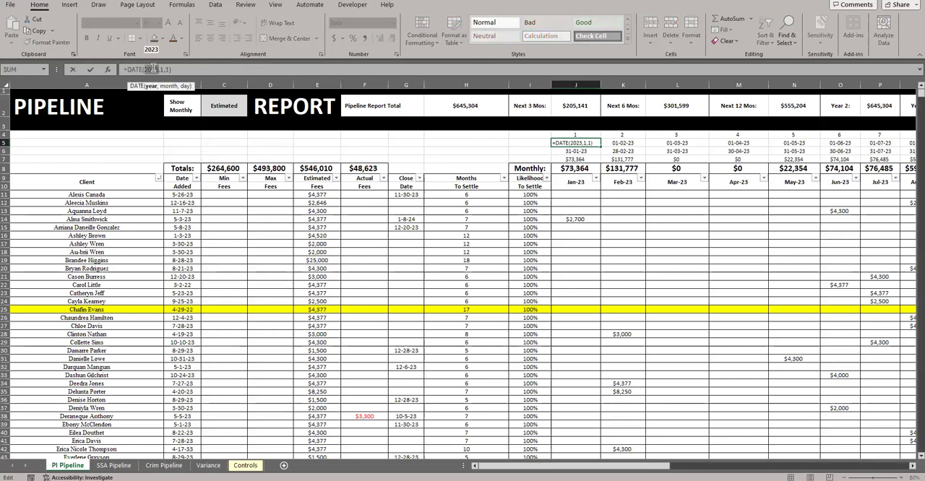
key(Return)
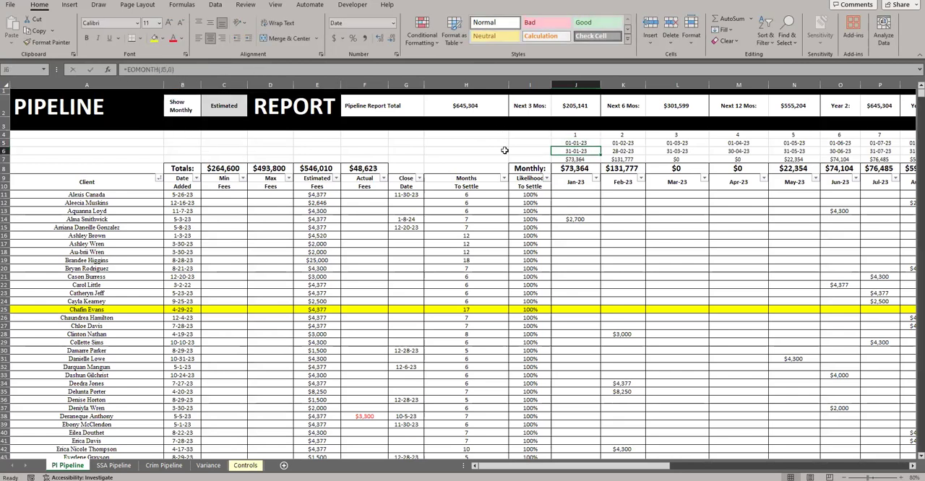
double_click(569, 143)
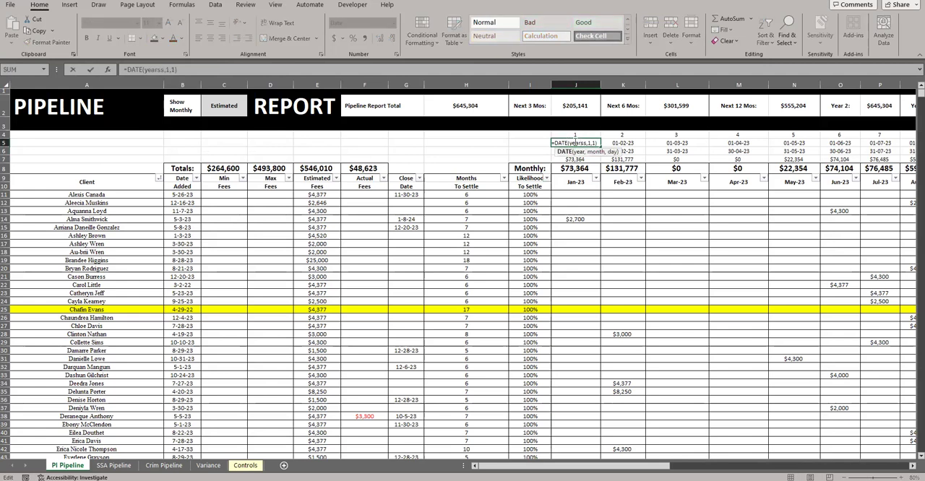
key(Return)
Change the start date formula in J5 on the SSA Pipeline and Crim Pipeline sheets to =DATE(yearss,1,1)
click(114, 465)
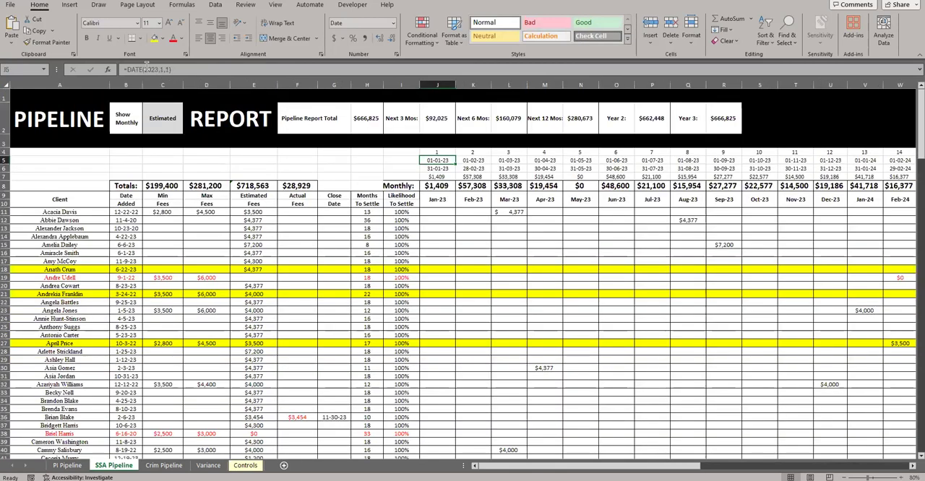
key(Down)
key(ctrl+Page_Down)
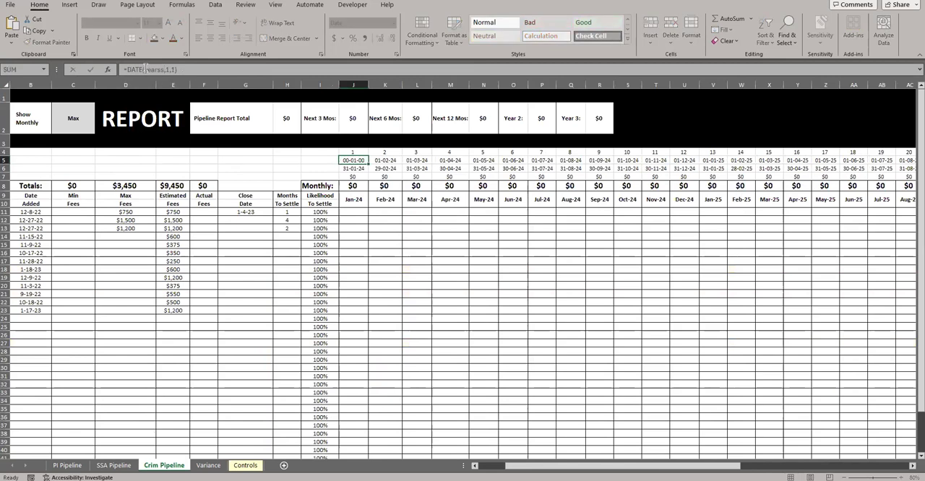
Hide helper rows 4 to 7 on the Crim Pipeline, SSA Pipeline and PI Pipeline sheets
drag(5, 152, 6, 177)
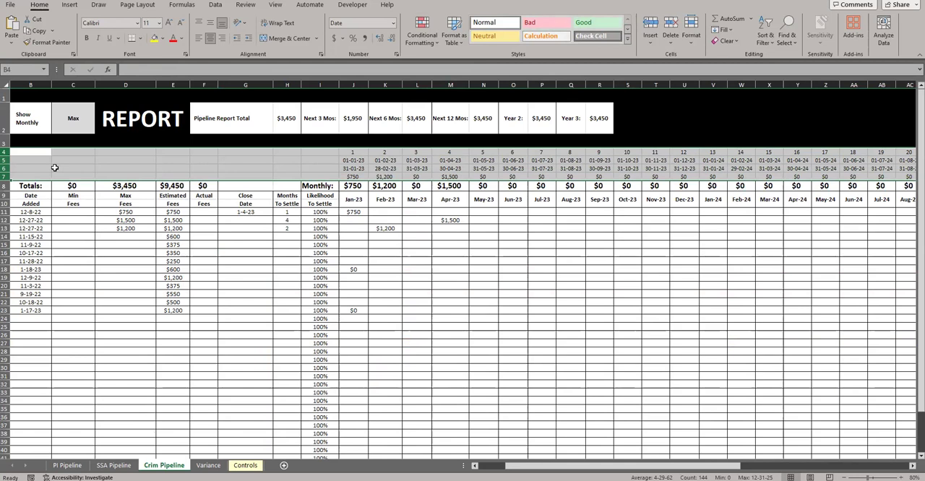
click(114, 466)
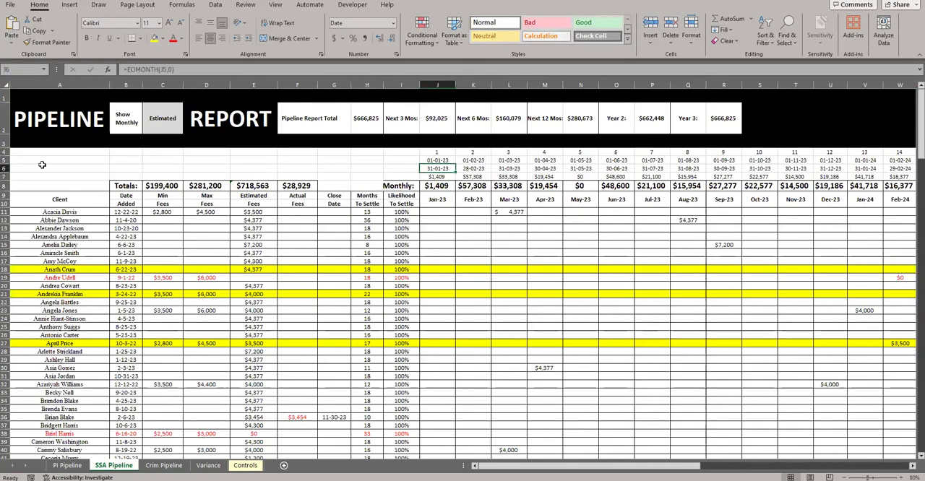
drag(10, 150, 6, 175)
key(ctrl+9)
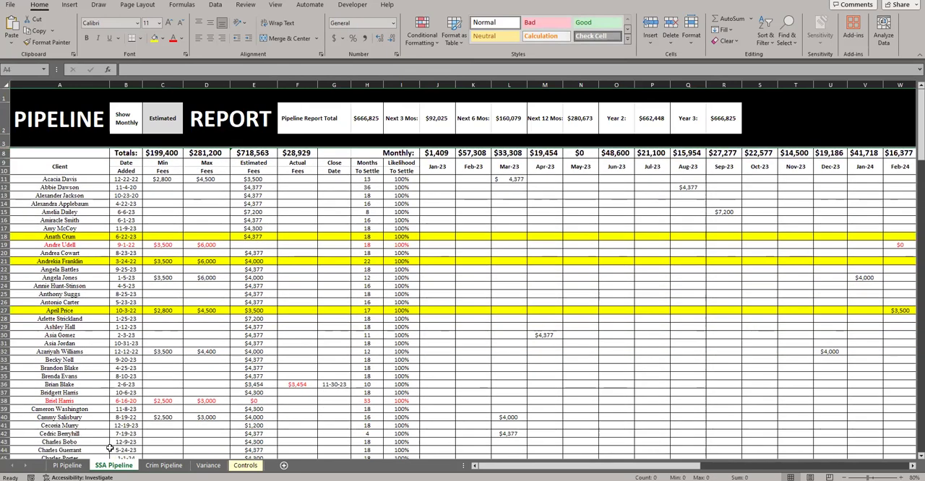
click(75, 465)
drag(5, 134, 6, 160)
key(ctrl+9)
click(543, 210)
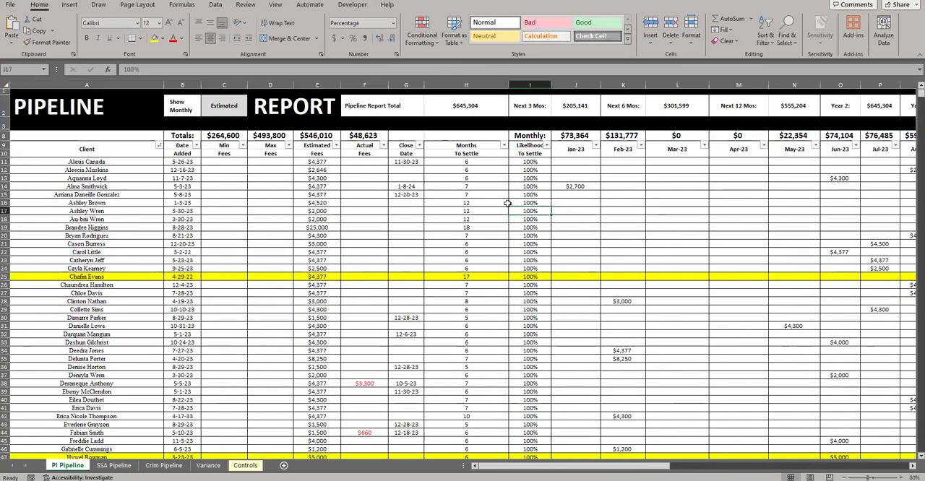
drag(579, 164, 751, 382)
click(576, 187)
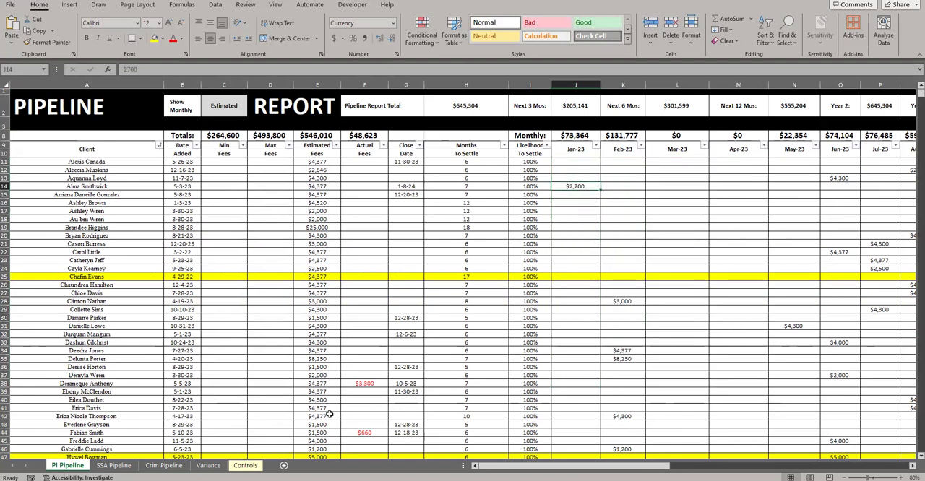
Set the period selector in G2 on the Variance sheet to Month
click(208, 465)
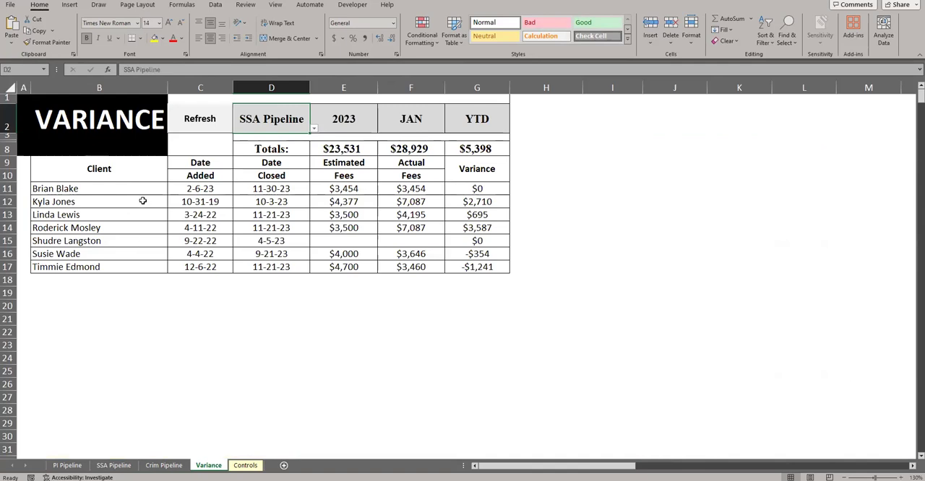
click(476, 119)
click(512, 129)
click(482, 138)
click(513, 131)
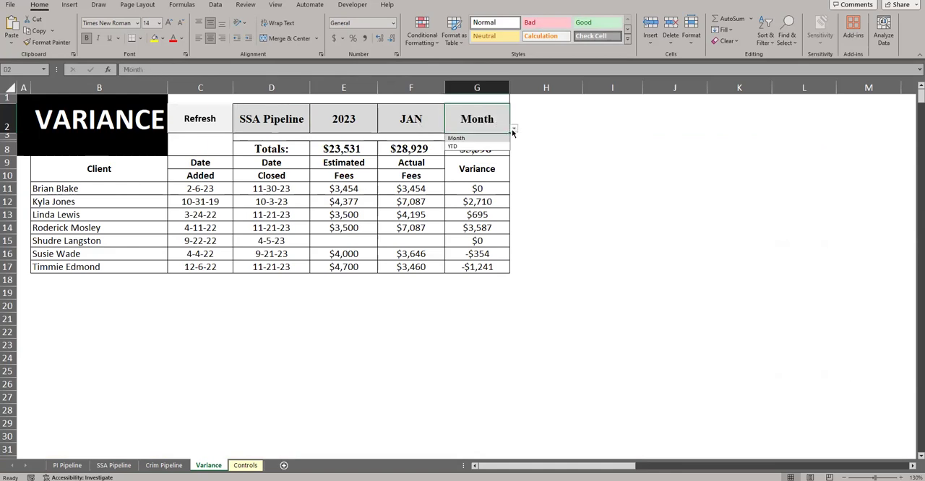
click(484, 150)
Examine the individual variance amounts in G11:G17, including the zero and negative ones
drag(478, 188, 468, 268)
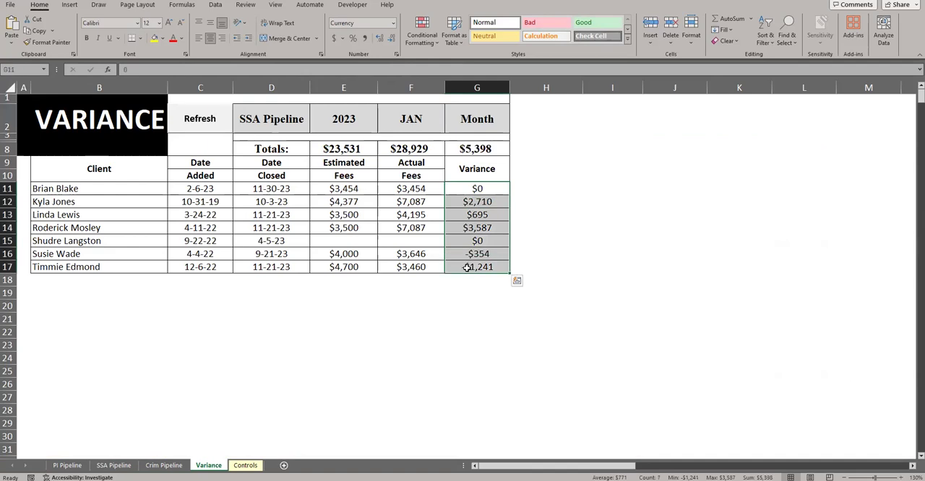
drag(474, 202, 473, 268)
click(471, 241)
drag(476, 190, 473, 256)
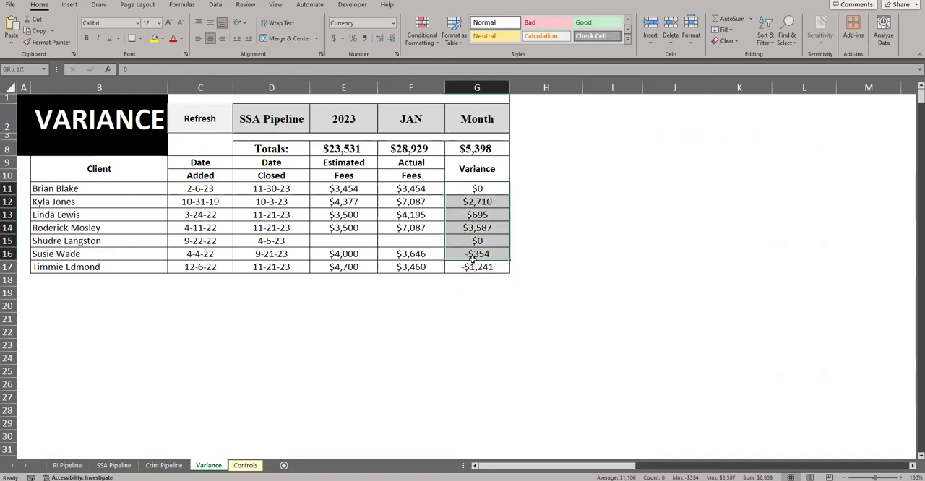
Review the pipeline, year, month and period selectors in row 2 of the Variance sheet, including the list of months
click(278, 121)
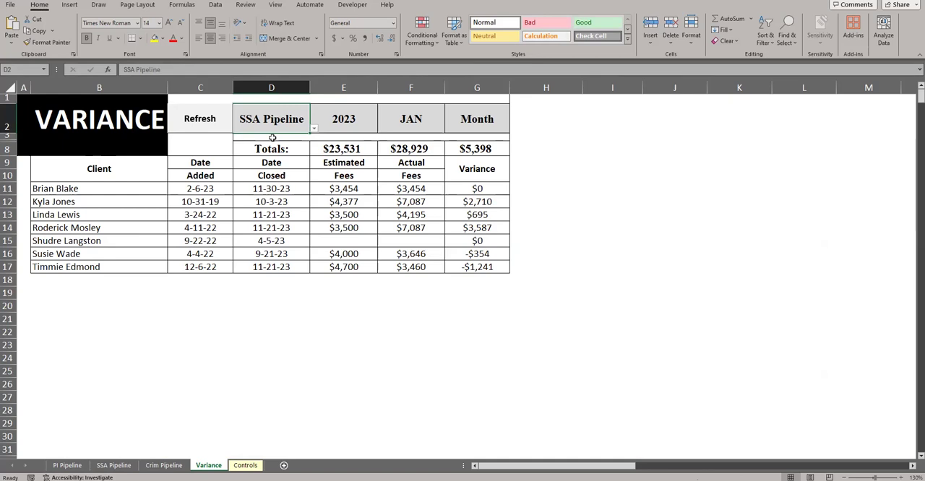
click(468, 121)
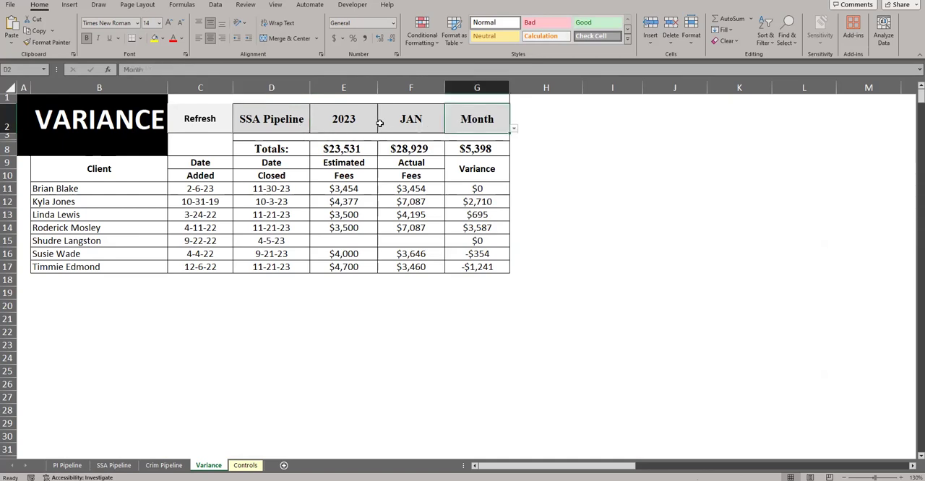
click(285, 121)
click(343, 120)
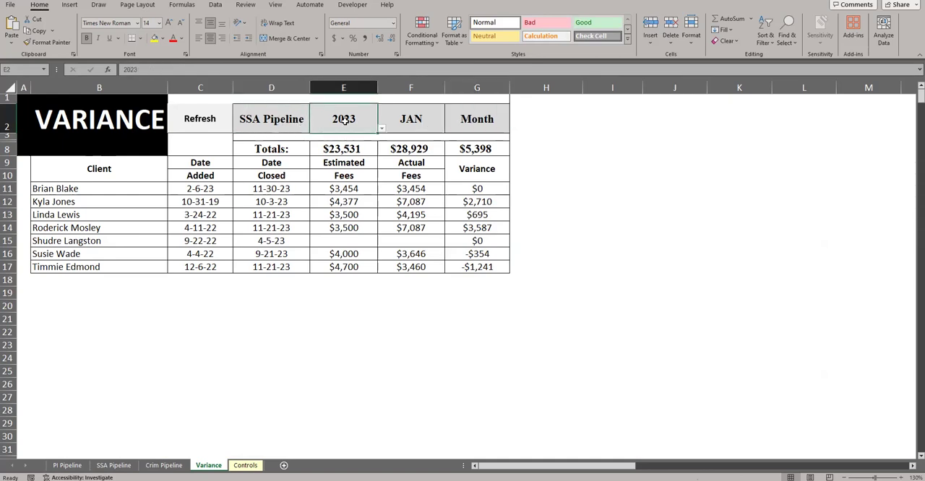
click(396, 119)
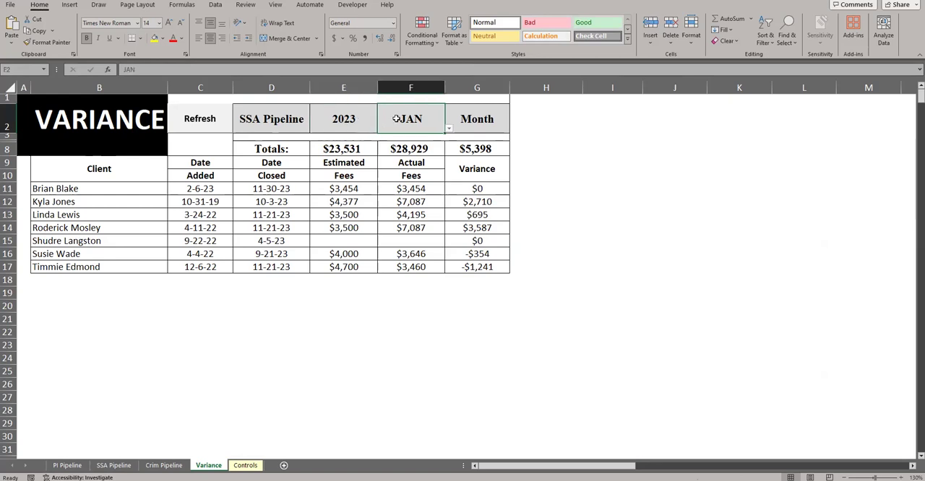
click(449, 129)
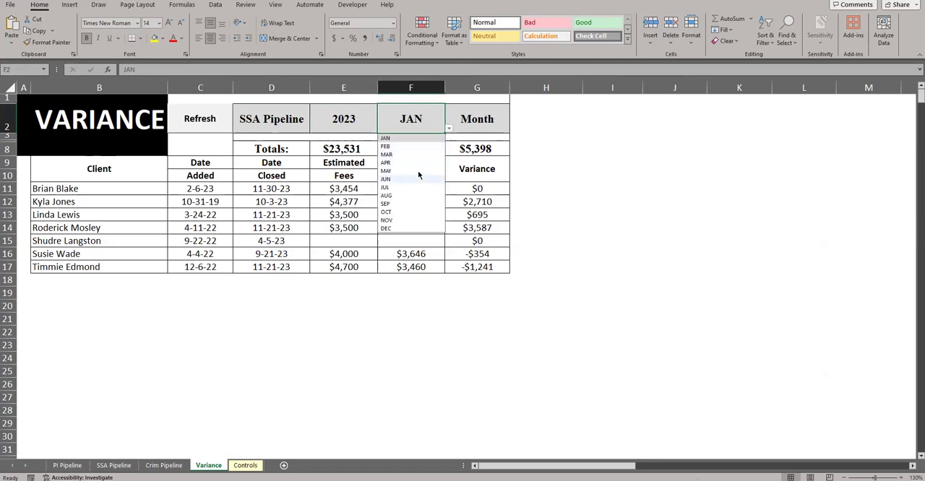
click(476, 121)
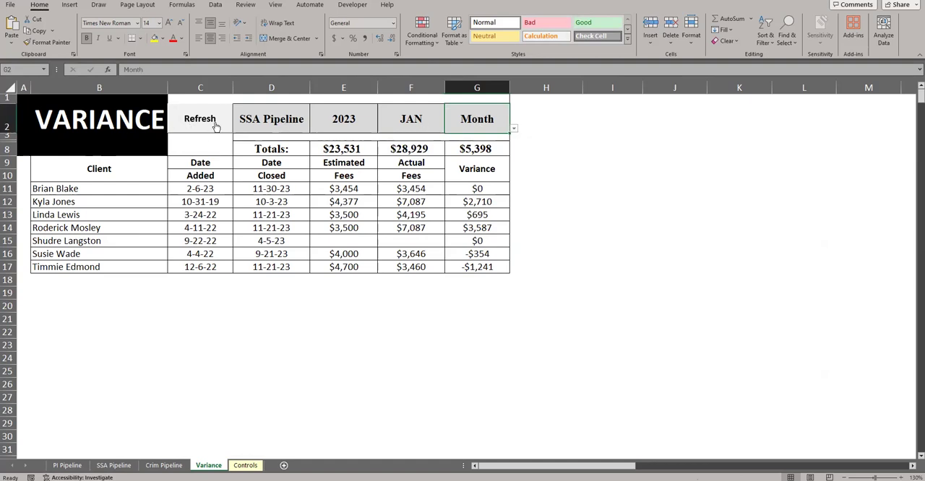
Refresh the monthly variance report, try 2022 and 2024 as the year, and refresh it again for 2023
click(214, 124)
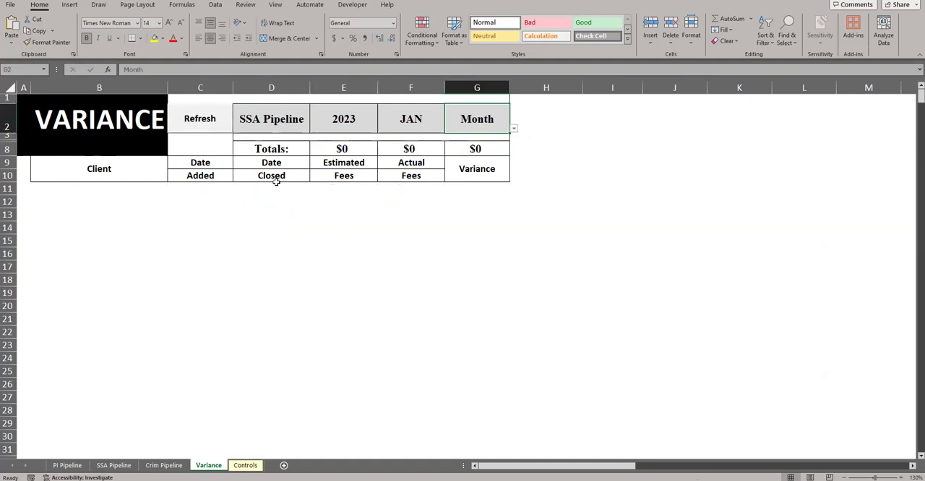
click(356, 129)
click(381, 129)
click(345, 179)
click(193, 129)
click(380, 128)
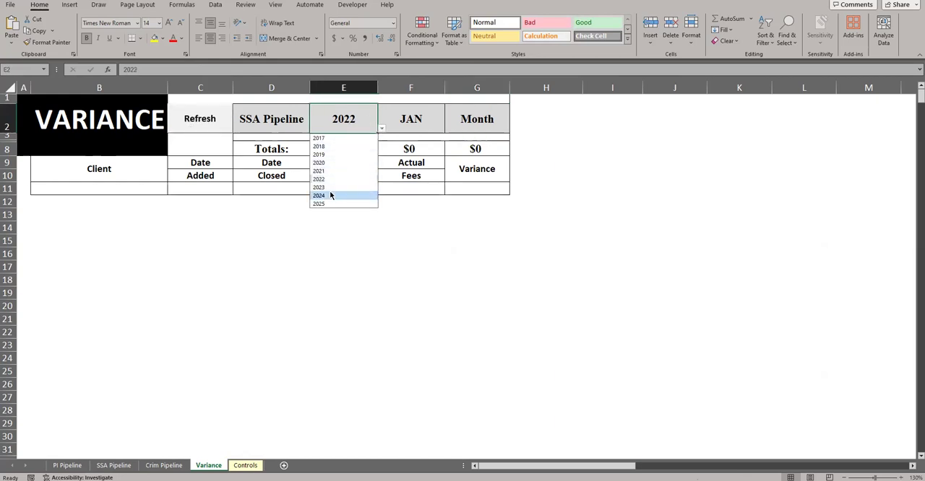
click(330, 195)
click(381, 128)
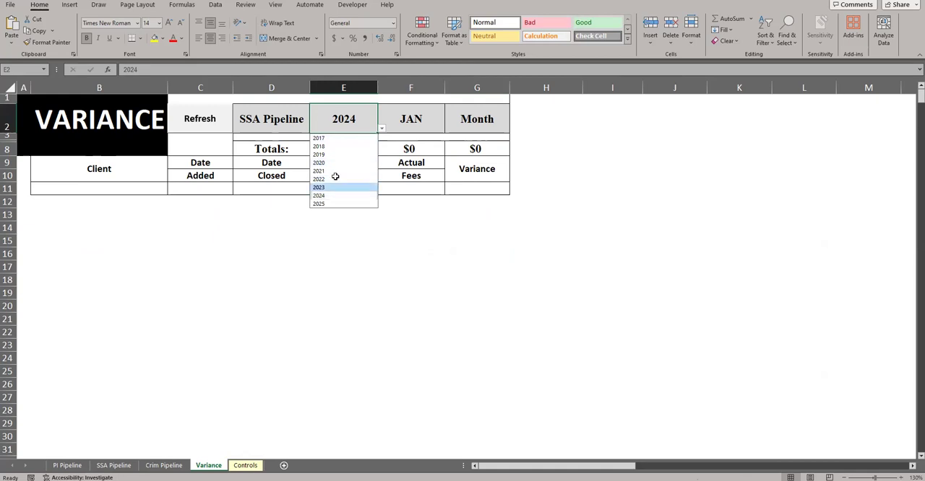
click(328, 188)
click(215, 123)
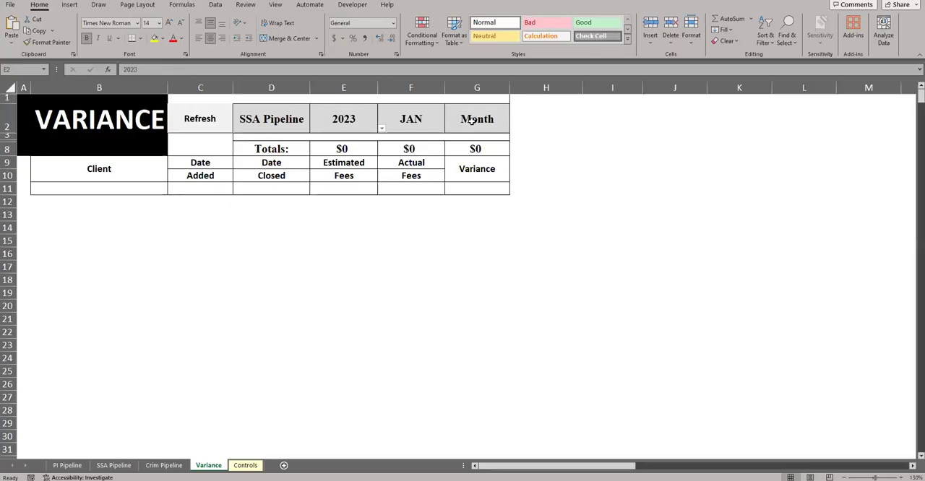
Set the period selector in G2 to YTD and refresh the variance report
click(476, 120)
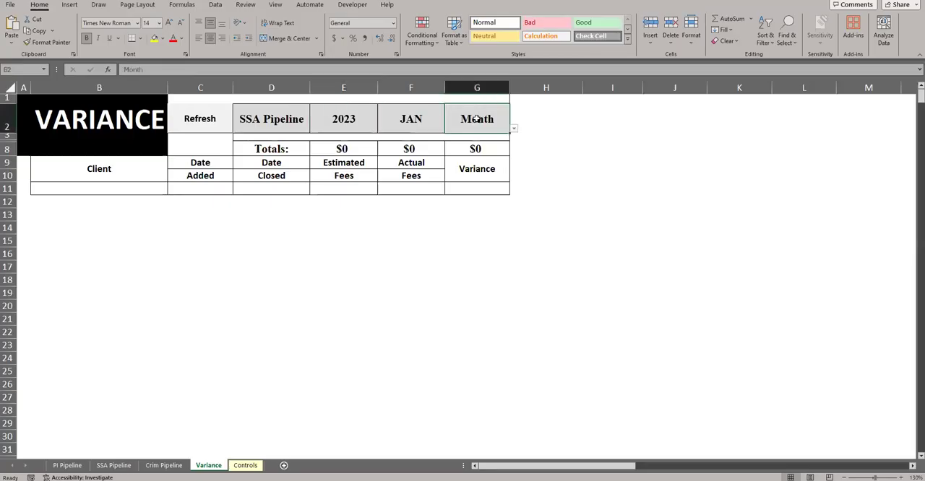
click(513, 128)
click(469, 147)
click(224, 134)
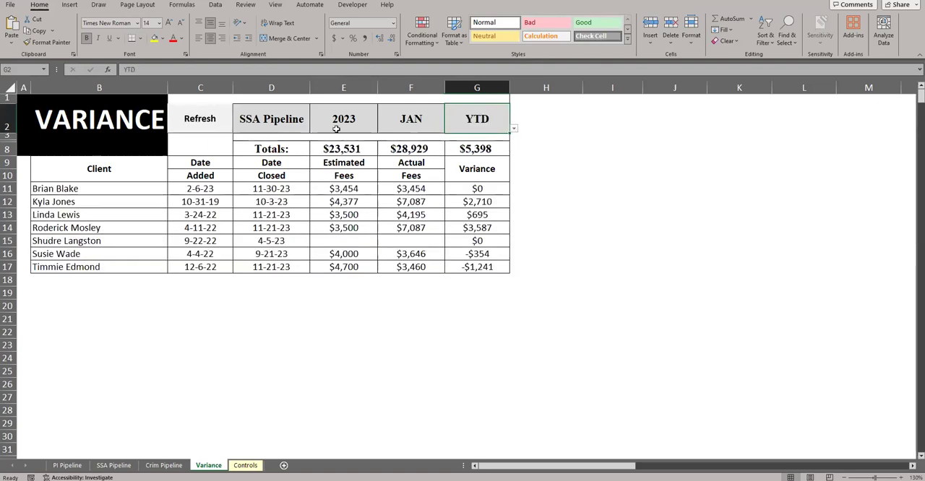
Check how the selected year and month in E2:F2 relate to the period selector in G2
click(422, 124)
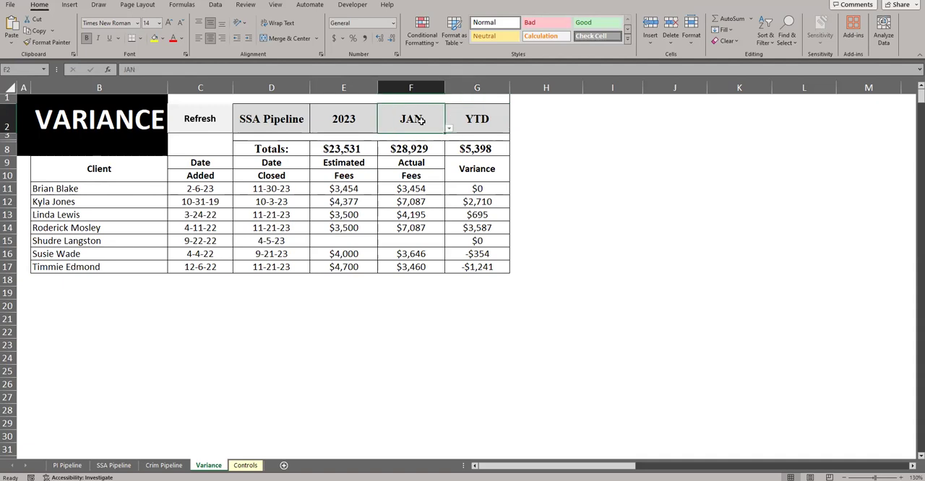
click(474, 117)
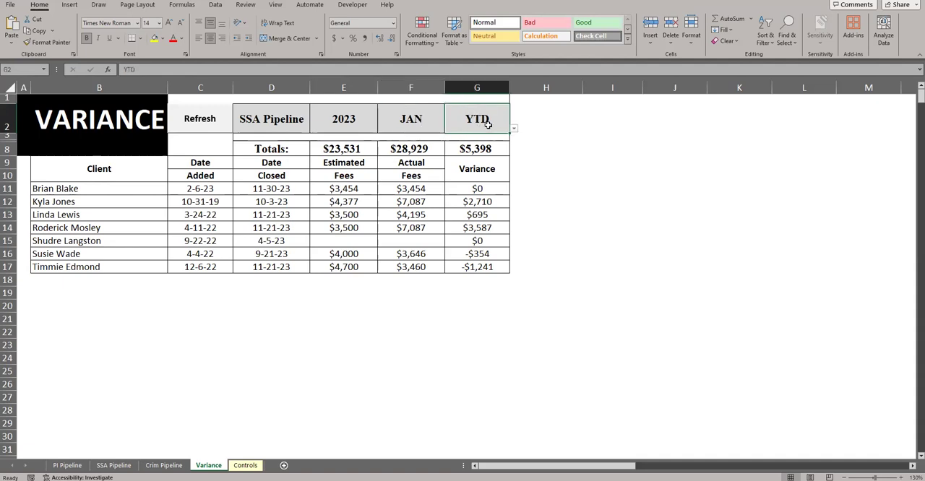
click(513, 130)
drag(419, 123, 331, 122)
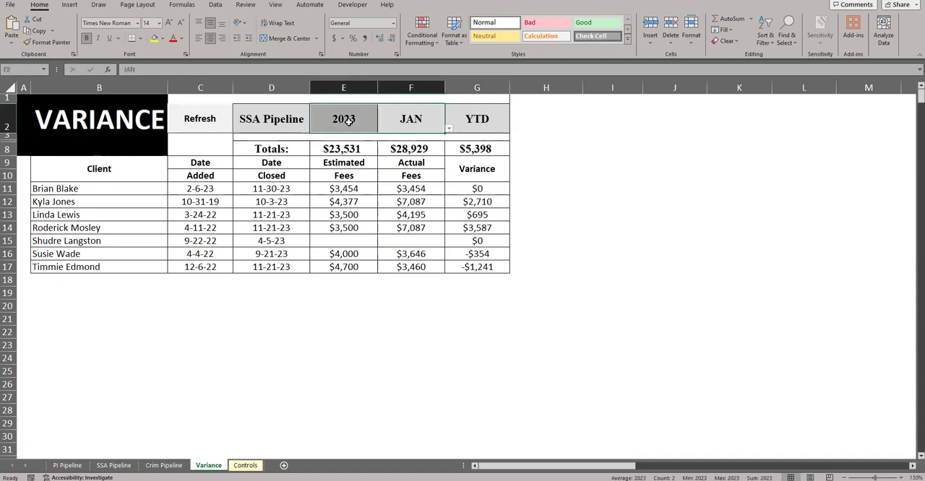
click(458, 121)
drag(351, 121, 406, 121)
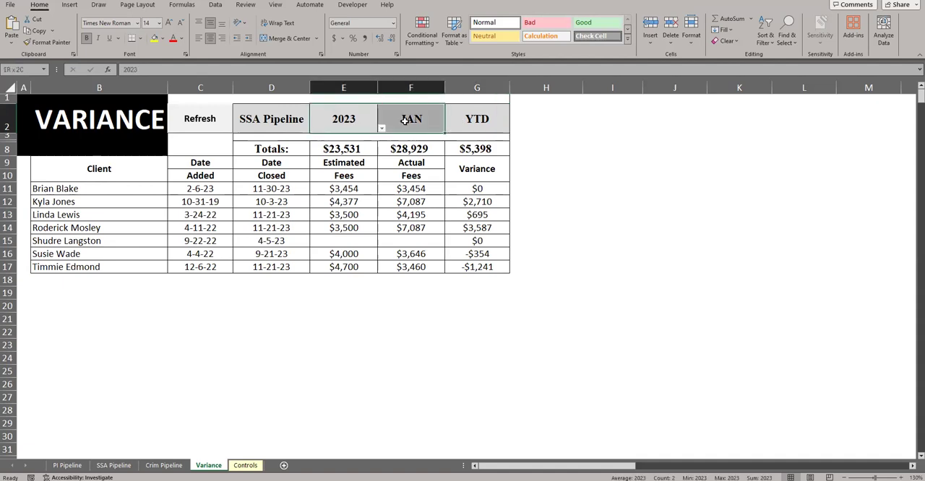
click(467, 117)
click(363, 117)
click(496, 117)
Look through the client, date, fee and variance columns in rows 11 to 17 of the variance report
drag(105, 189, 108, 266)
drag(203, 188, 203, 269)
drag(261, 191, 260, 264)
drag(341, 190, 341, 268)
drag(401, 188, 410, 267)
drag(471, 190, 468, 267)
click(468, 267)
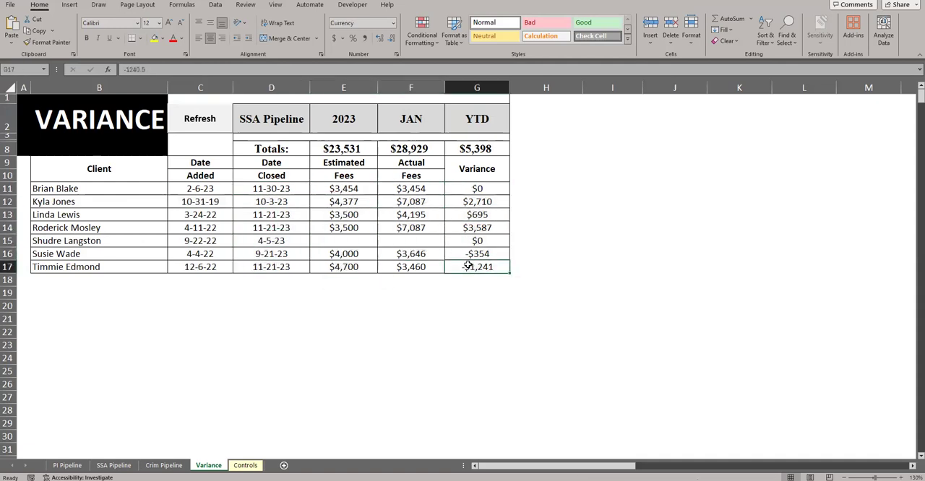
Format column G of the Variance sheet as Currency with the $ symbol, no decimals, and negatives in red parentheses
click(476, 95)
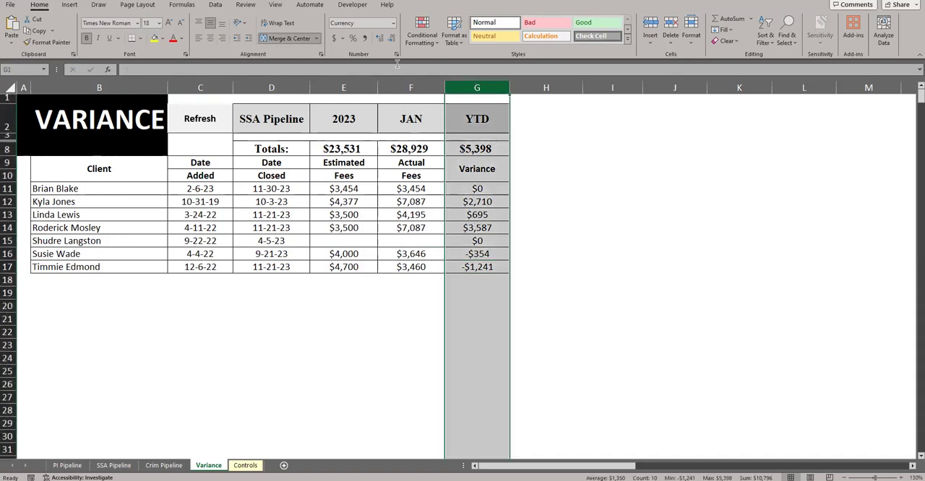
click(393, 22)
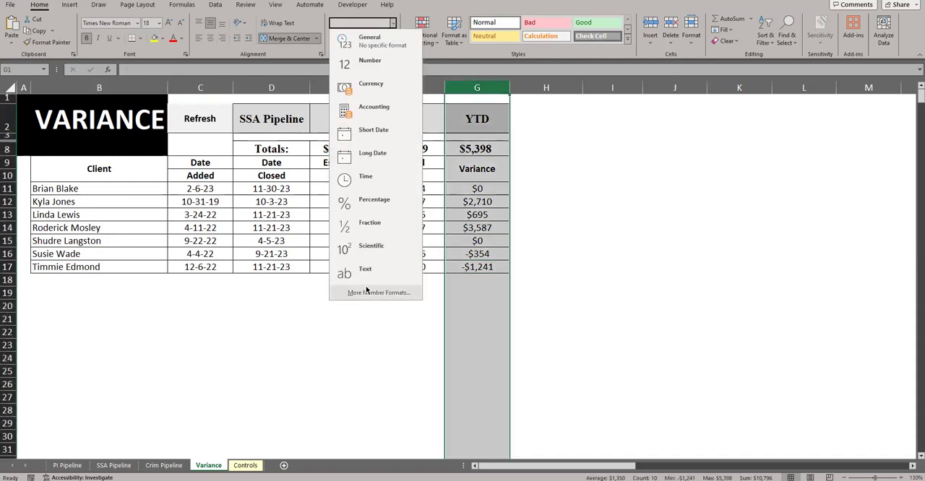
click(378, 293)
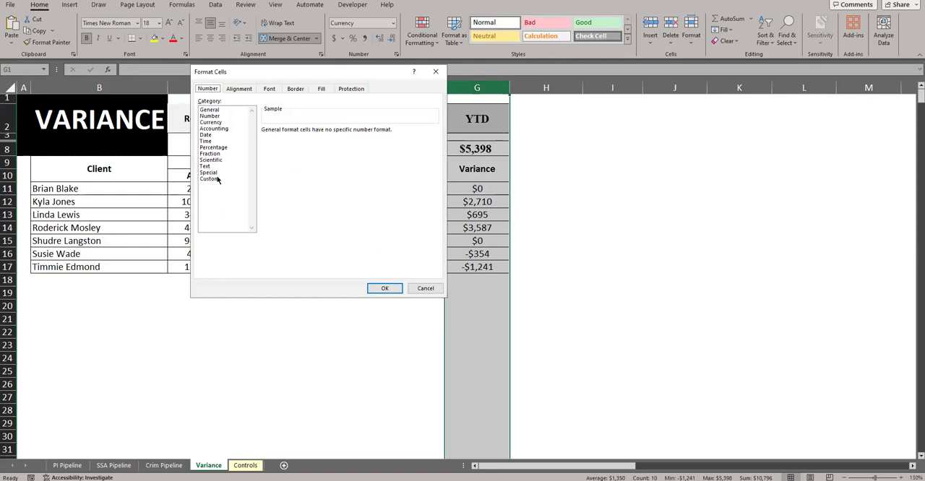
click(212, 123)
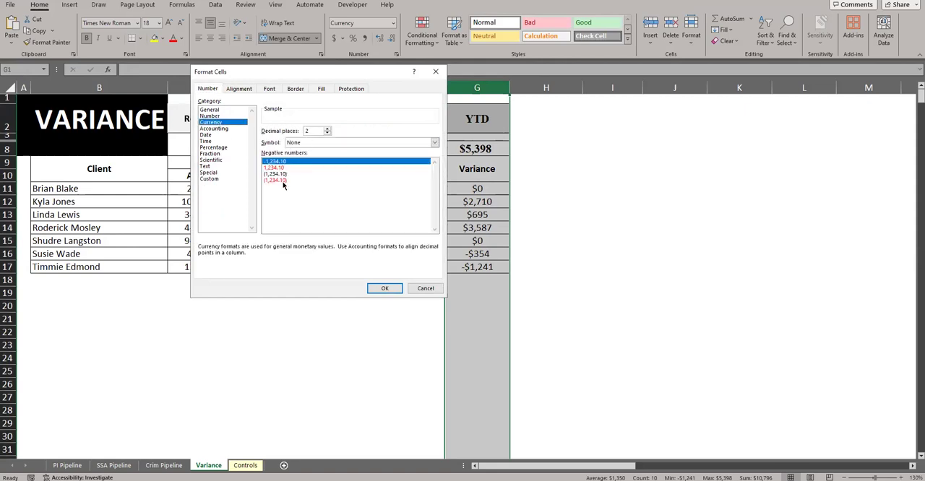
click(278, 180)
click(322, 142)
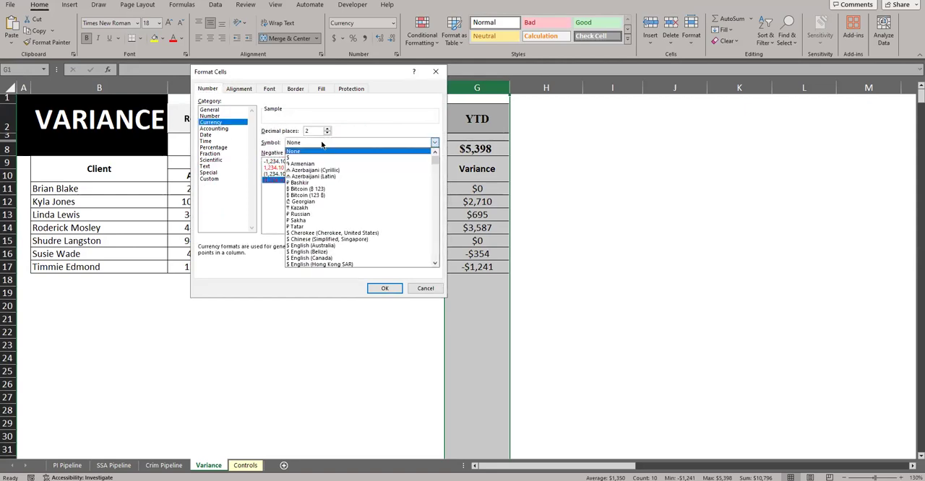
click(312, 153)
click(380, 288)
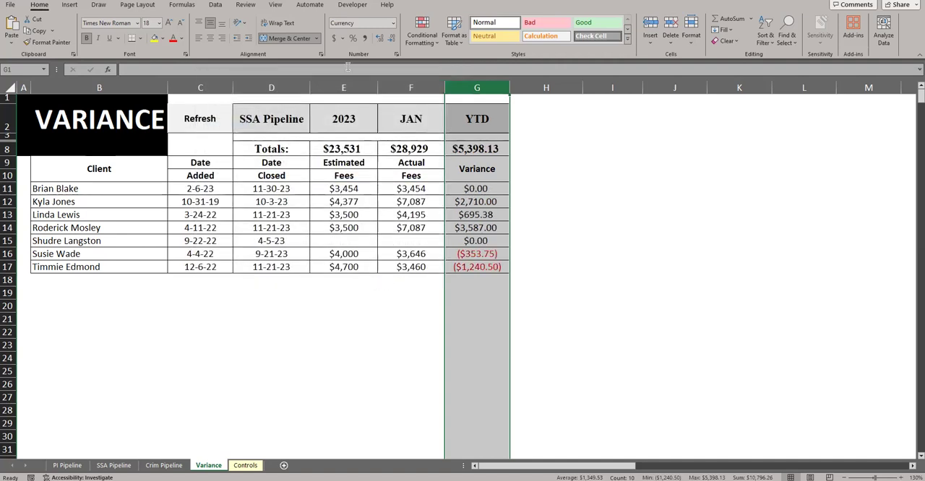
click(391, 42)
click(391, 41)
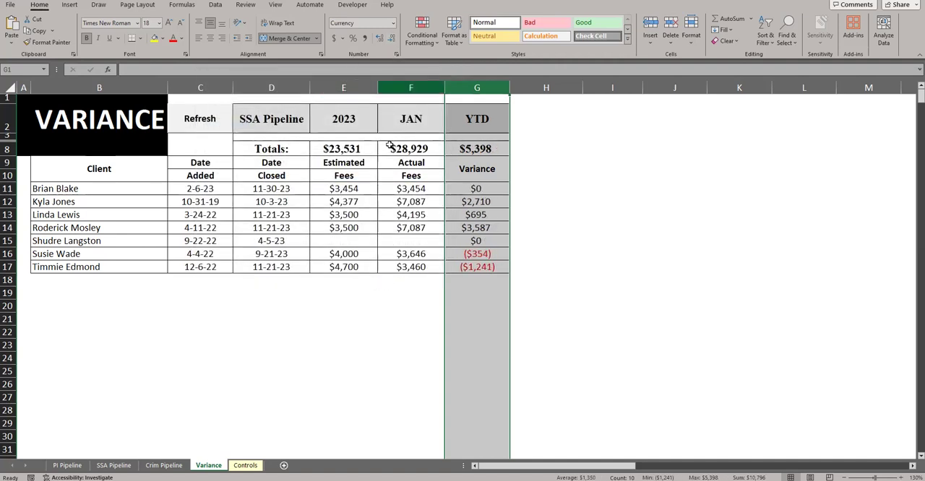
Compare the negative variances in rows 16 and 17 of the variance report with their estimated and actual fees
click(466, 227)
click(480, 190)
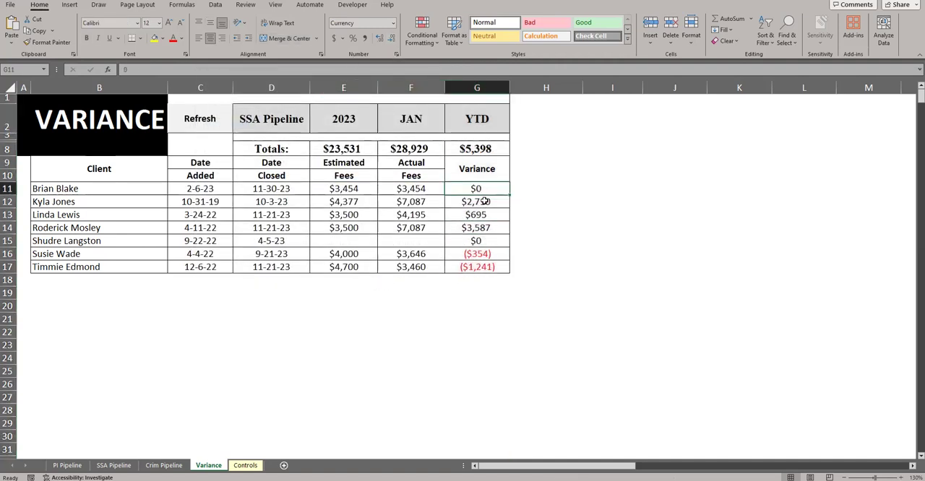
click(481, 255)
key(shift+Down)
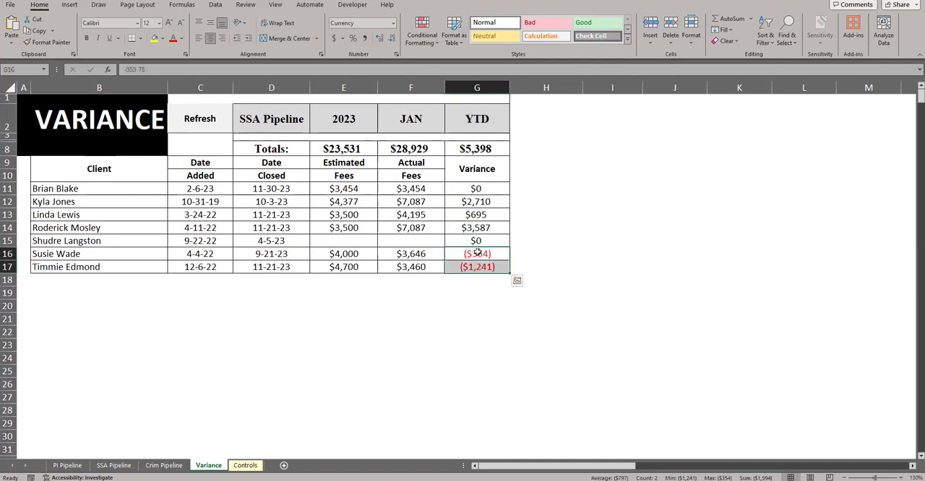
drag(344, 254, 406, 267)
drag(274, 254, 340, 266)
drag(406, 254, 408, 266)
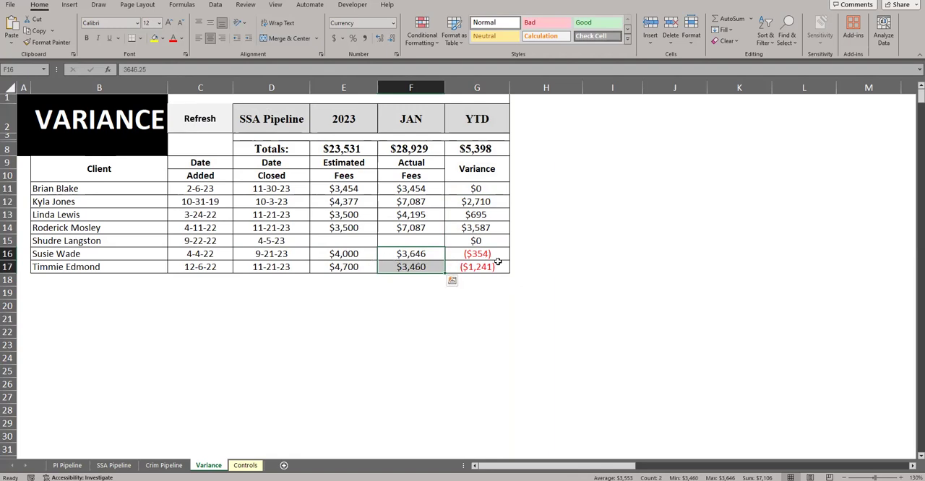
click(481, 259)
click(469, 268)
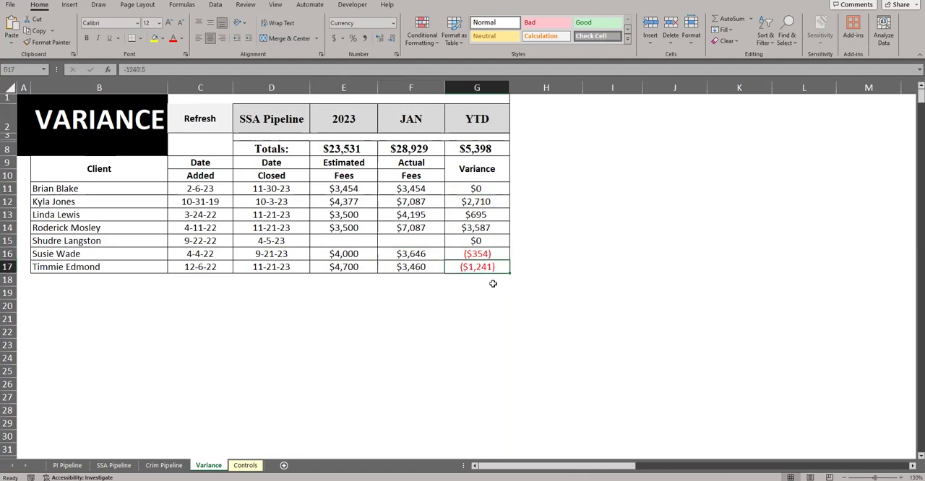
Set the pipeline selector in D2 to PI Pipeline for 2023, refresh the report, and review the variances in column G
click(278, 120)
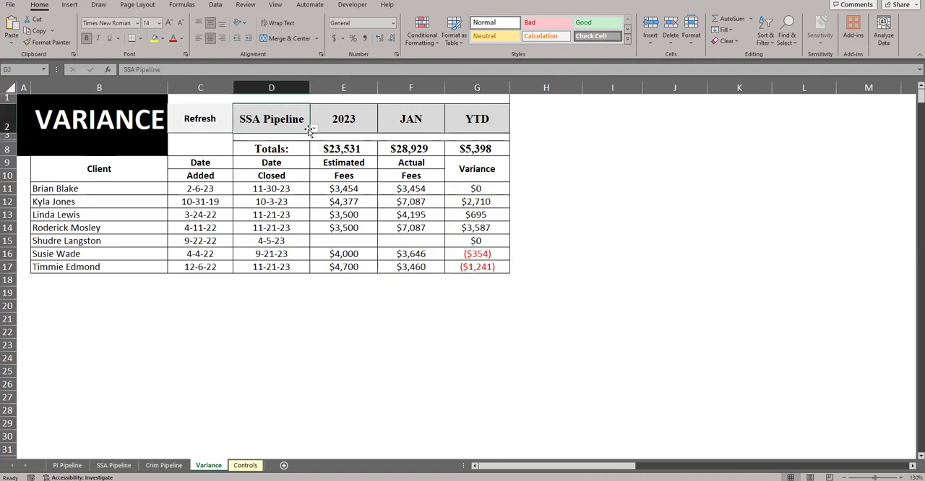
click(313, 128)
click(284, 138)
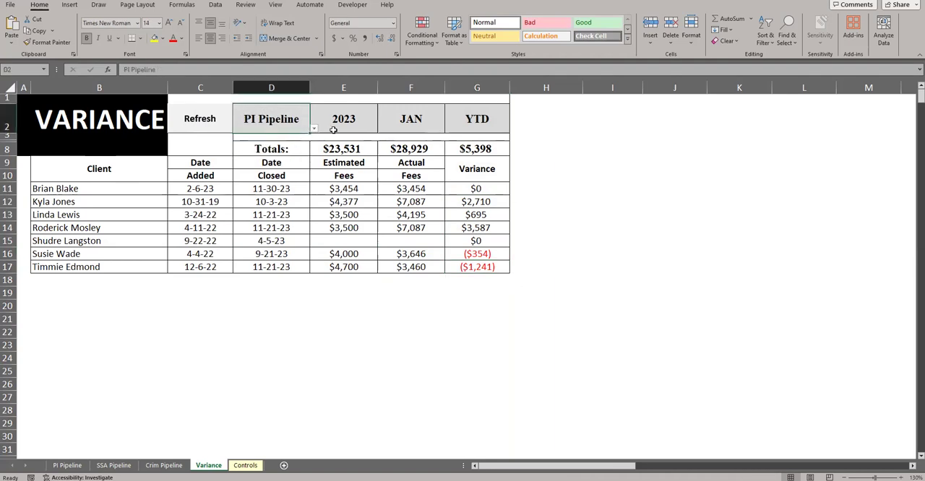
click(333, 129)
click(207, 123)
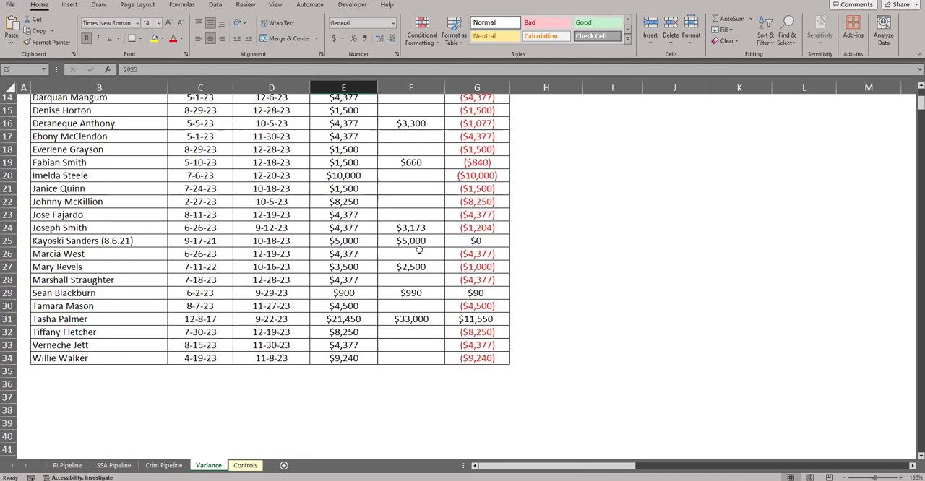
drag(468, 190, 462, 410)
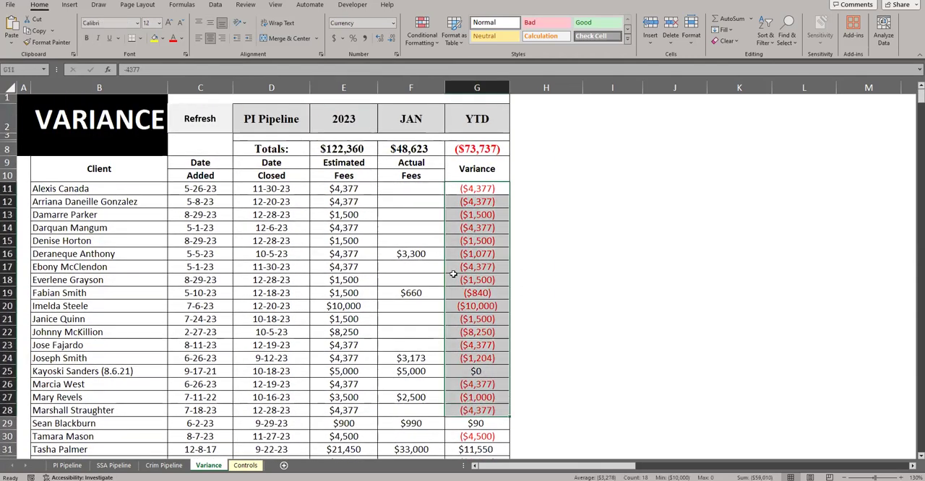
Examine the date added, estimated fees and monthly columns on the PI Pipeline sheet, and return to the Variance sheet
click(67, 466)
drag(183, 165, 182, 297)
drag(186, 334, 184, 335)
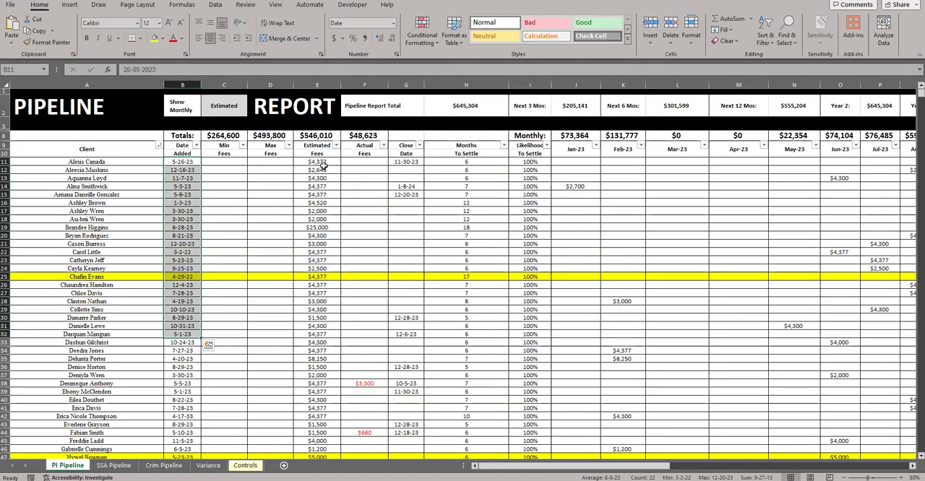
ctrl+drag(317, 161, 316, 302)
drag(574, 166, 821, 368)
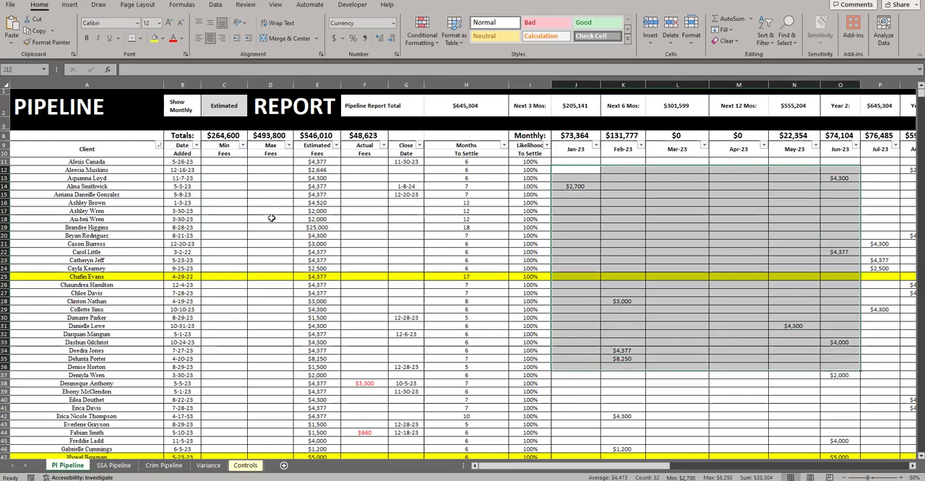
click(208, 465)
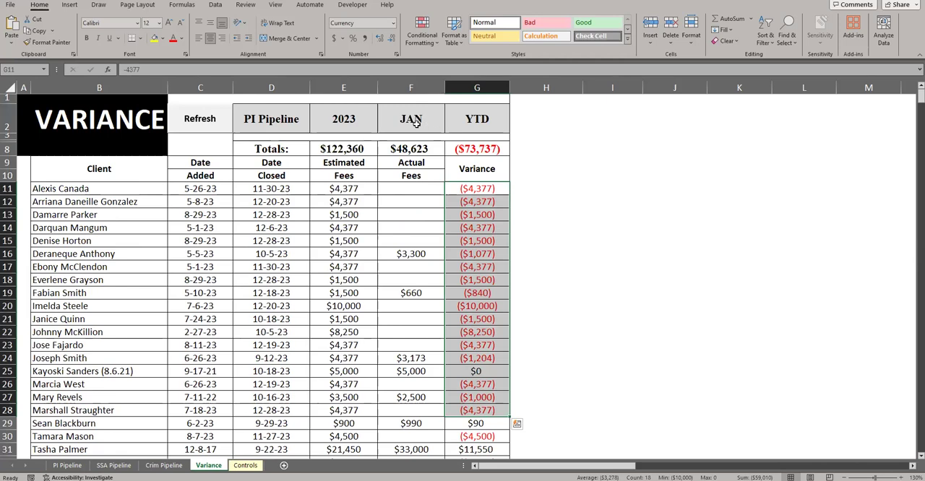
Set the period selector in G2 to Month and refresh the PI Pipeline variance report for JAN 2023
click(470, 118)
click(513, 127)
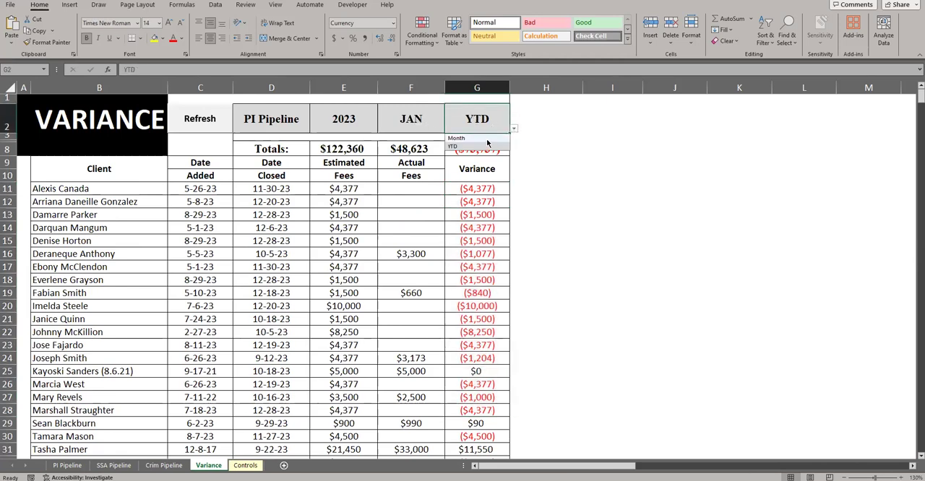
click(477, 145)
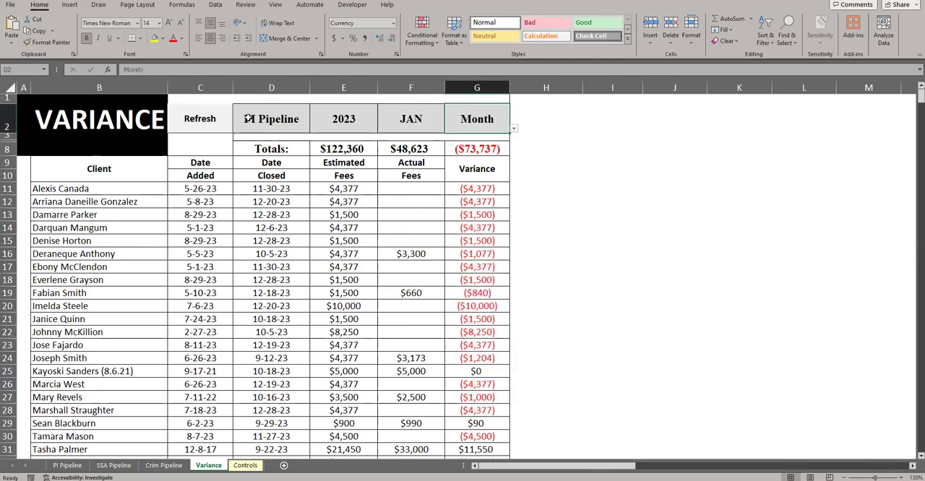
click(248, 118)
click(352, 123)
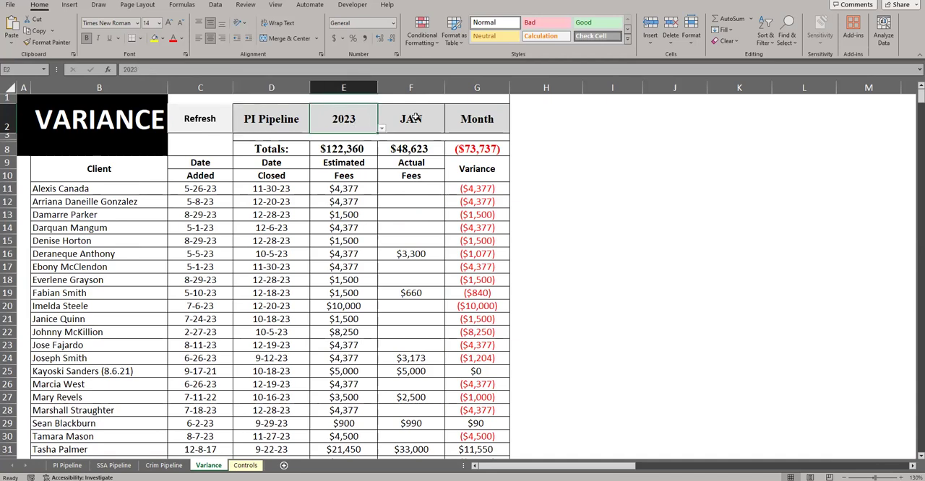
click(408, 118)
click(209, 130)
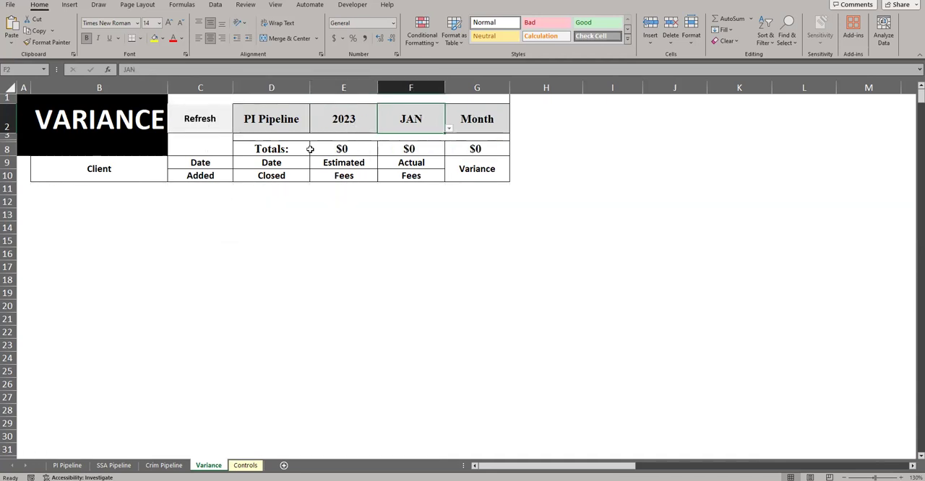
Run the monthly variance report for FEB, MAR and APR 2023 in turn using the month selector in F2
click(449, 128)
click(413, 147)
click(196, 117)
click(449, 128)
click(404, 157)
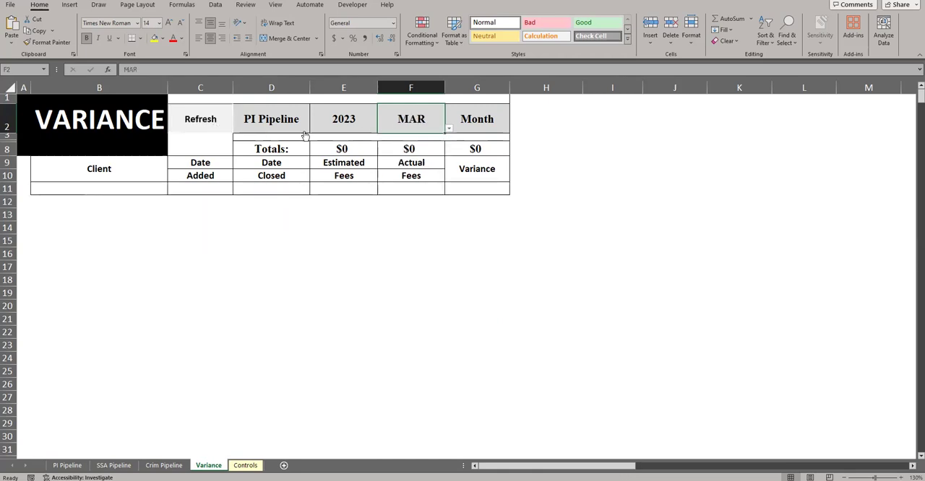
click(449, 129)
click(396, 162)
click(198, 115)
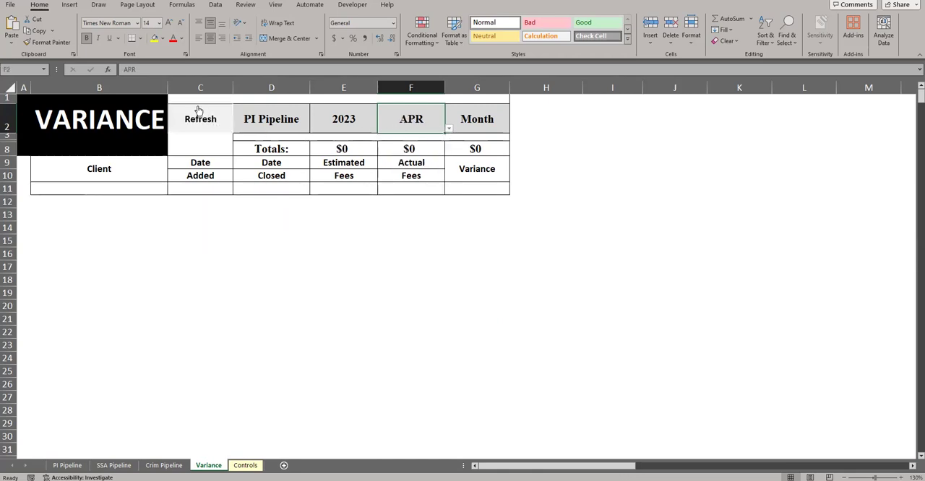
Step the month selector in F2 through MAY, JUN and JUL, refreshing the monthly variance report
click(449, 129)
click(402, 171)
click(449, 128)
click(412, 179)
click(200, 117)
click(448, 129)
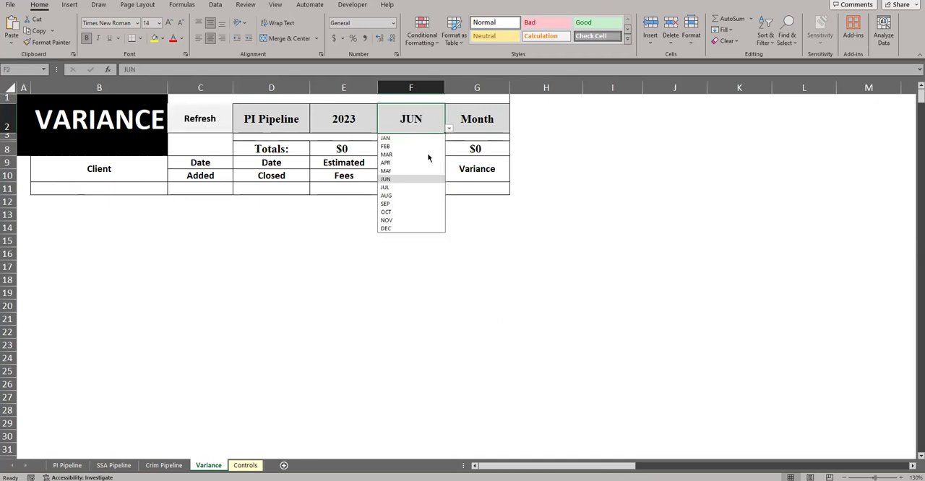
click(418, 188)
click(198, 117)
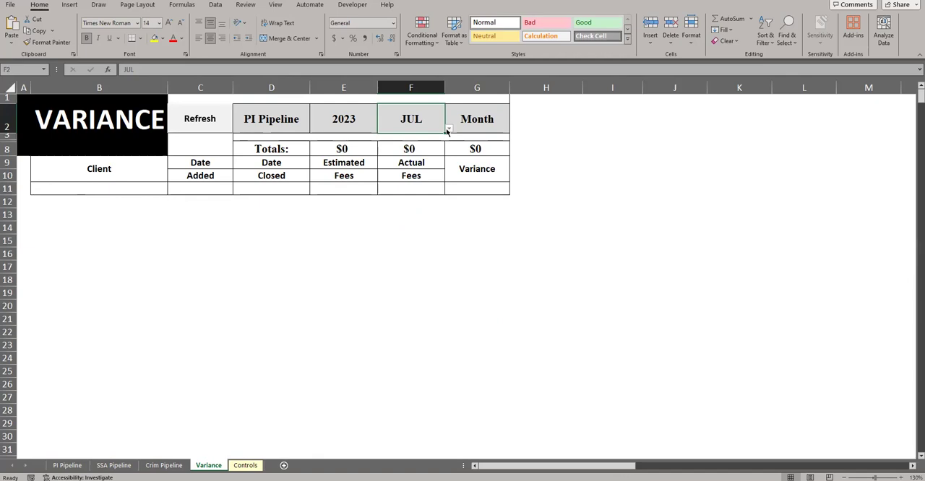
Run the monthly variance report for AUG and SEP 2023
click(449, 128)
click(409, 196)
click(199, 118)
click(449, 128)
click(408, 203)
click(200, 118)
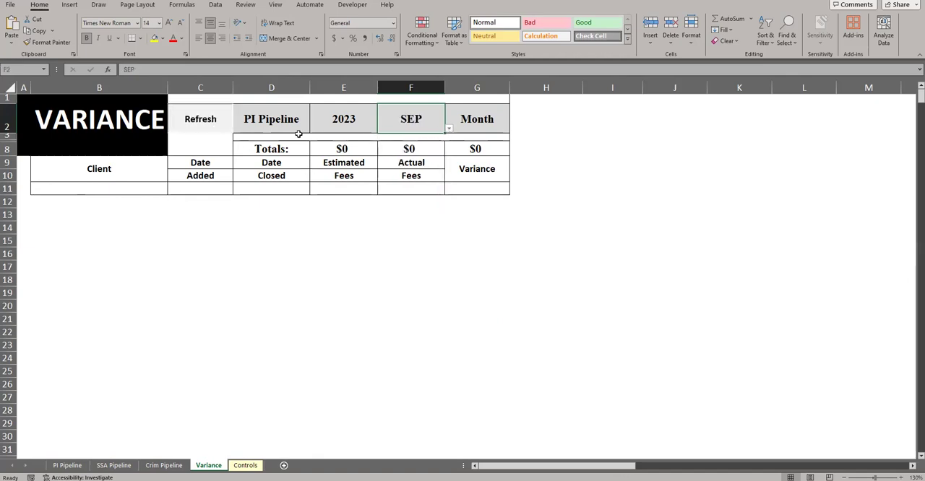
Run the monthly variance report for OCT, NOV and DEC 2023 in turn
click(449, 129)
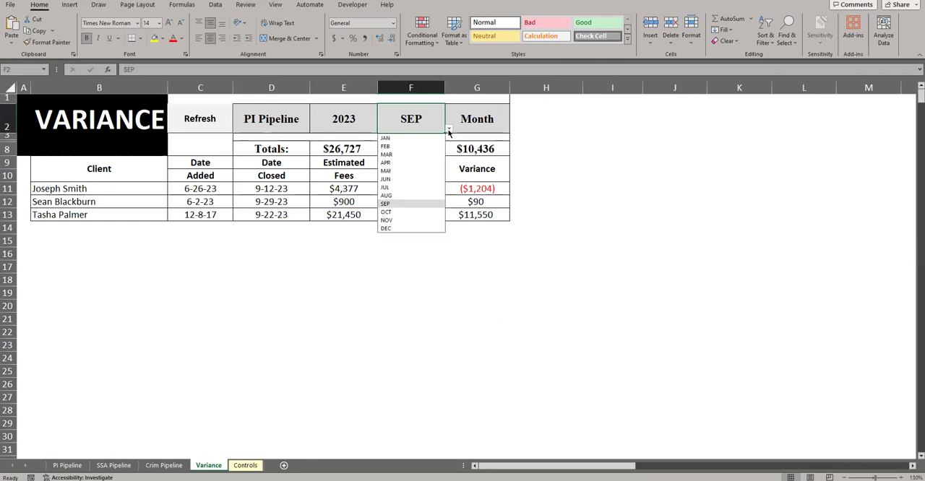
click(413, 213)
click(219, 128)
click(448, 129)
click(401, 219)
click(222, 130)
click(448, 128)
click(403, 225)
click(207, 122)
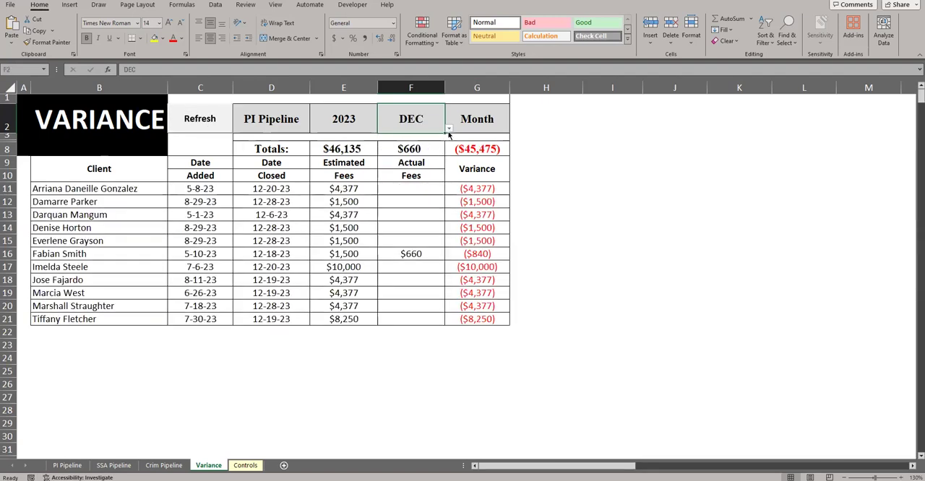
Set the month in F2 to JAN and the year in E2 to 2024, refresh the report, and review its client rows
click(448, 128)
click(388, 138)
click(359, 124)
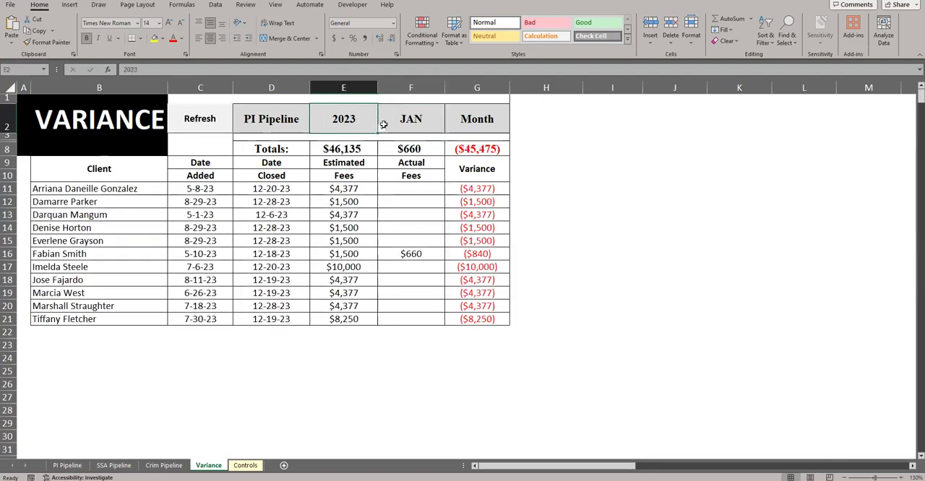
click(381, 129)
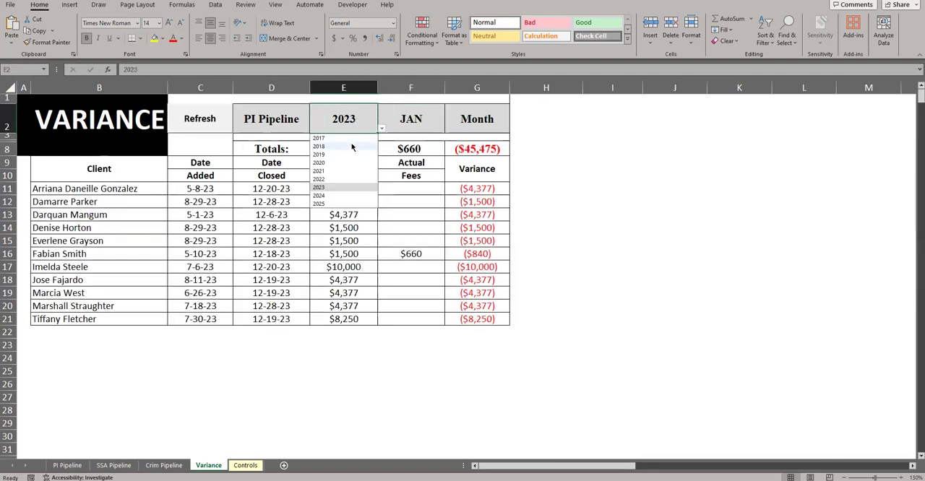
click(338, 195)
click(218, 127)
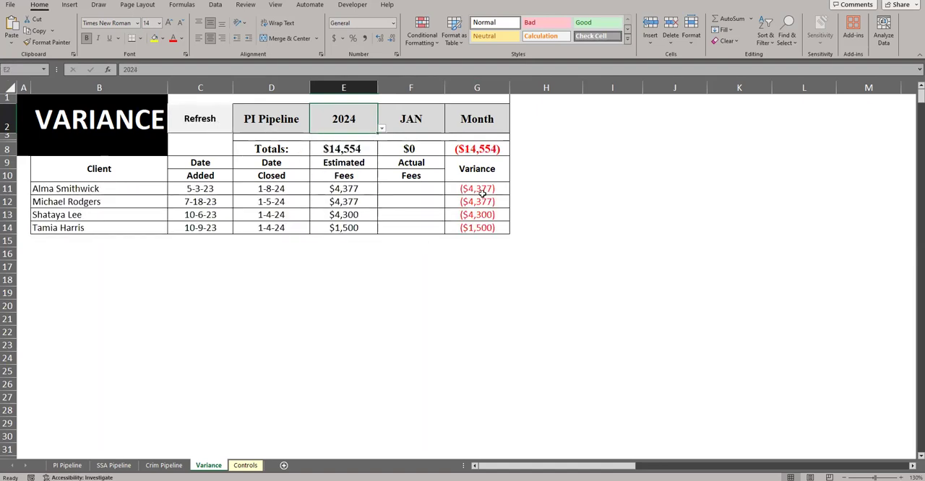
drag(150, 187, 491, 239)
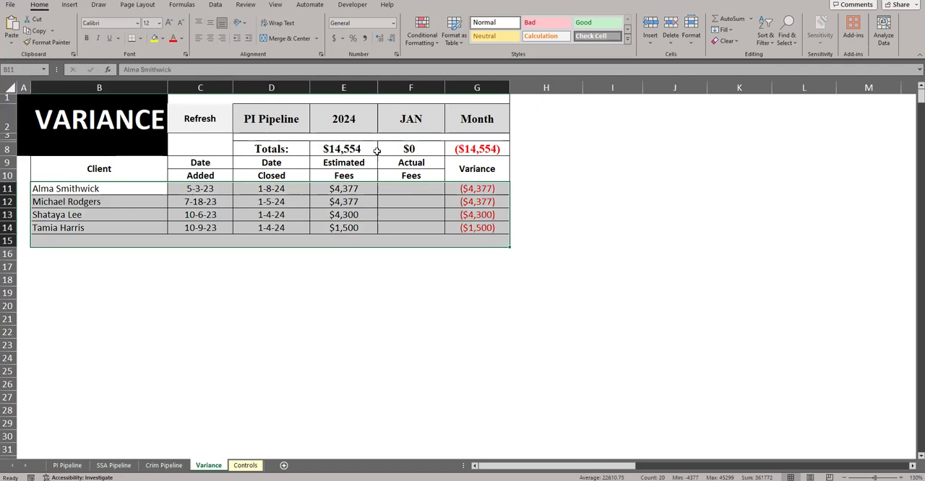
Set the period selector in G2 to YTD and the year in E2 to 2022, and refresh the variance report
click(452, 119)
click(513, 129)
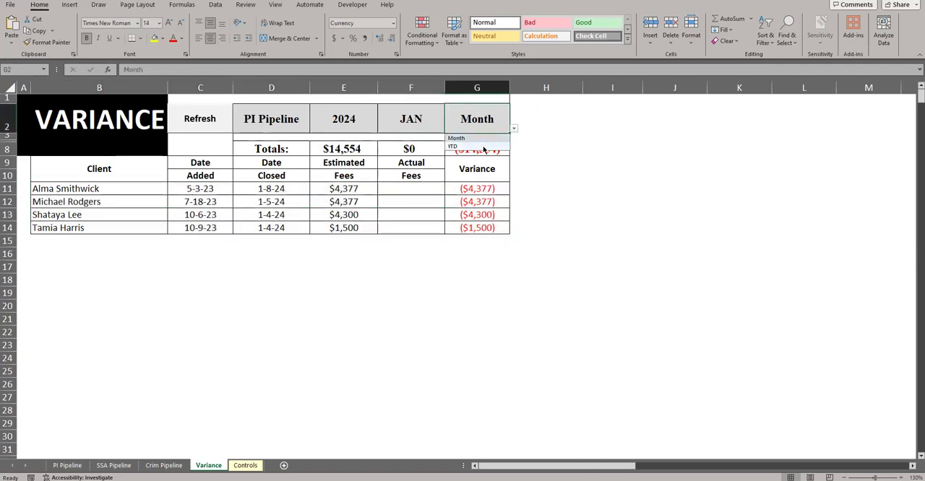
click(483, 146)
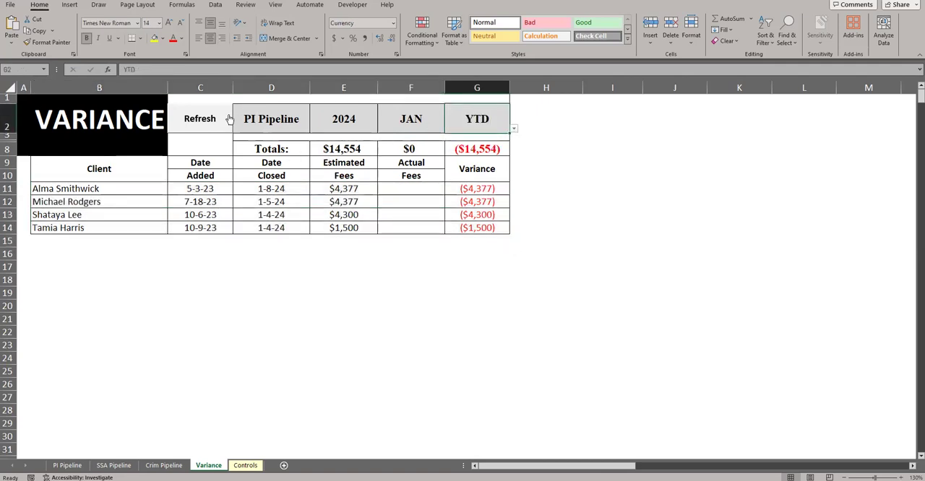
click(337, 128)
click(381, 128)
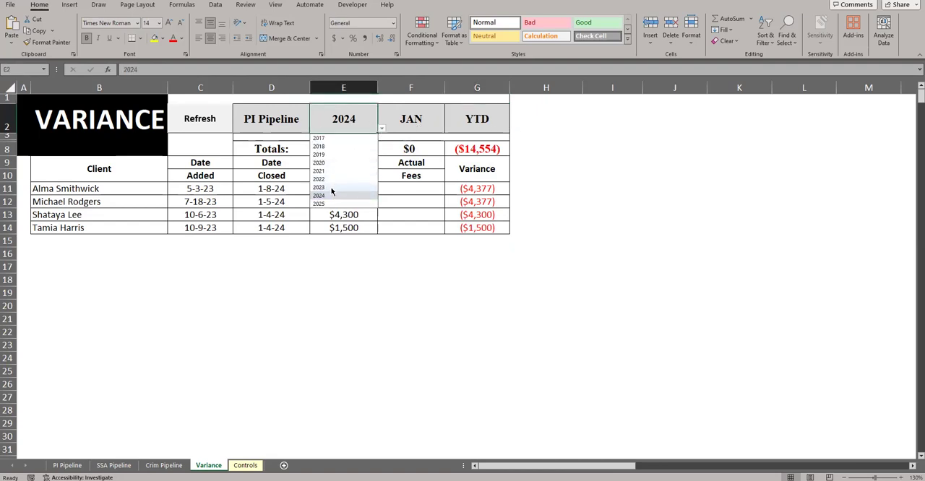
click(330, 187)
click(381, 128)
click(342, 179)
click(189, 120)
Set the year in E2 to 2023, refresh the YTD variance report, and look through its client rows
click(382, 130)
click(373, 130)
click(381, 128)
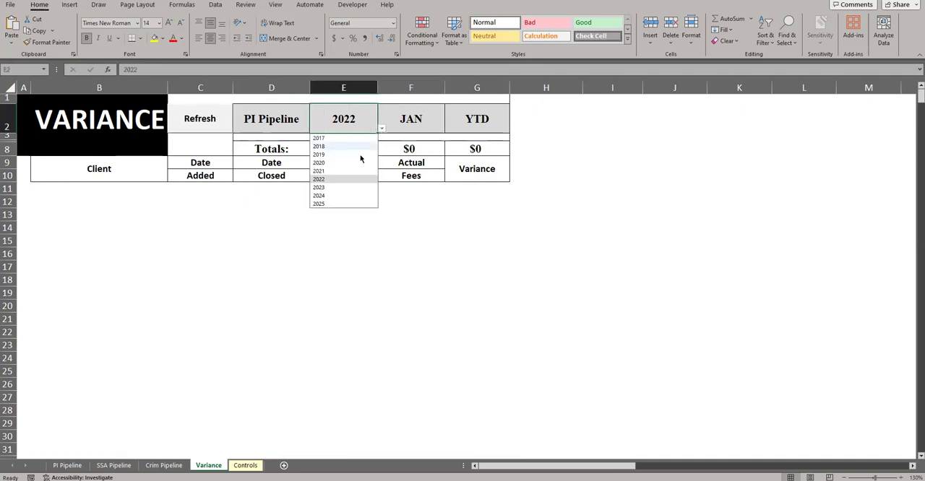
click(341, 187)
click(189, 120)
scroll(278, 285, down, 9)
scroll(479, 346, up, 7)
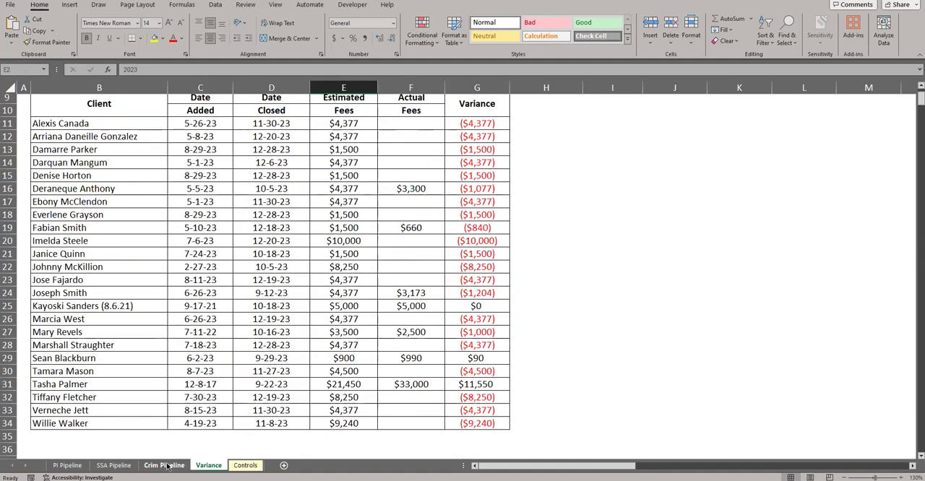
scroll(289, 238, up, 3)
Check the pipeline selector in D2 against the list of pipeline tab names in column B of the Controls sheet
click(294, 120)
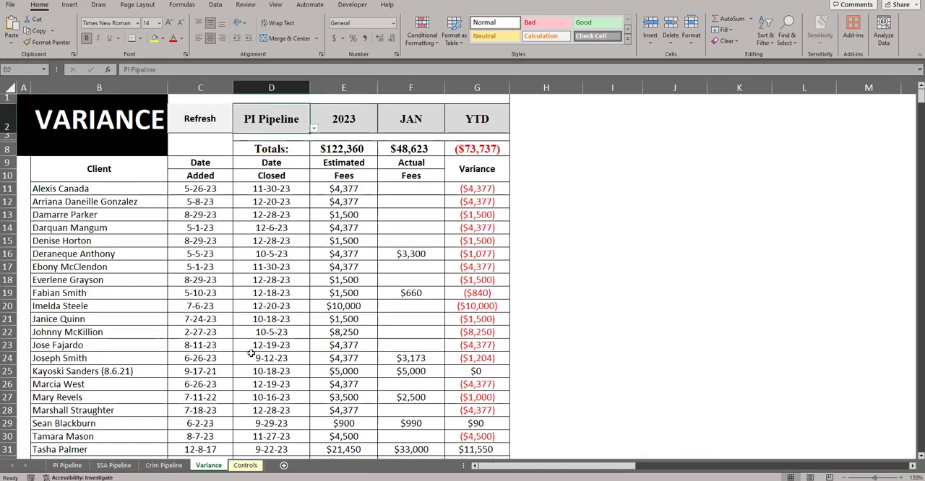
click(243, 465)
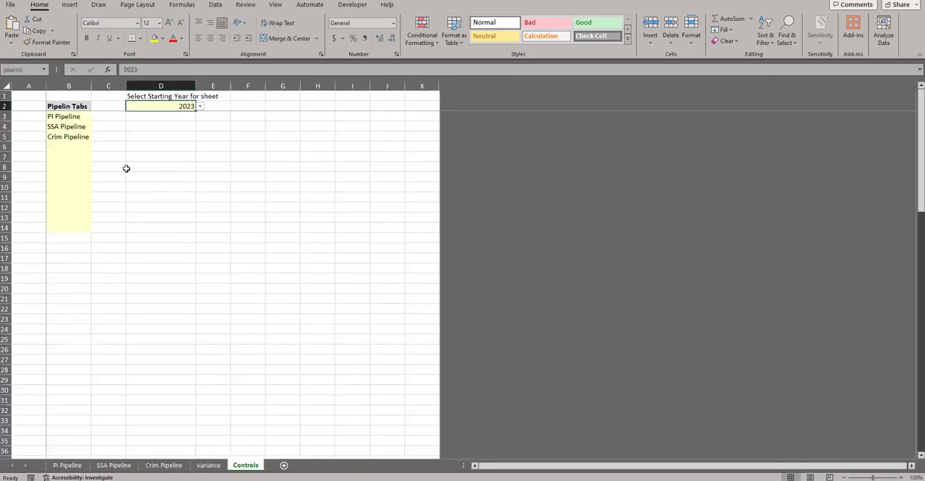
click(64, 144)
click(64, 157)
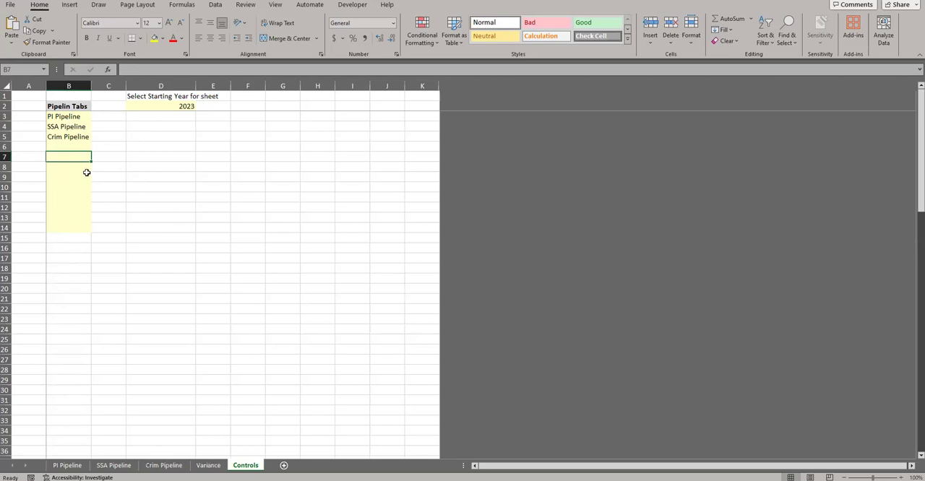
click(65, 136)
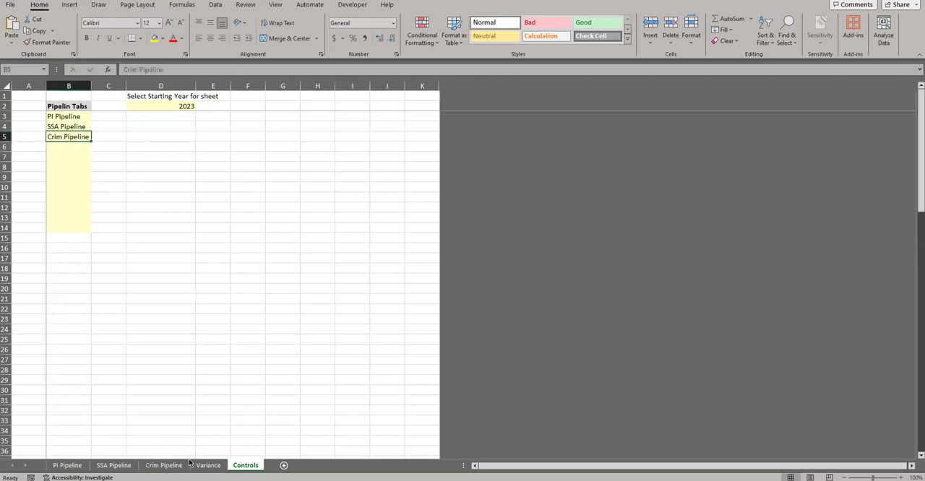
Check the first empty pipeline tab cell, B6 on the Controls sheet, and the choices in the Variance sheet's D2 pipeline selector
click(71, 146)
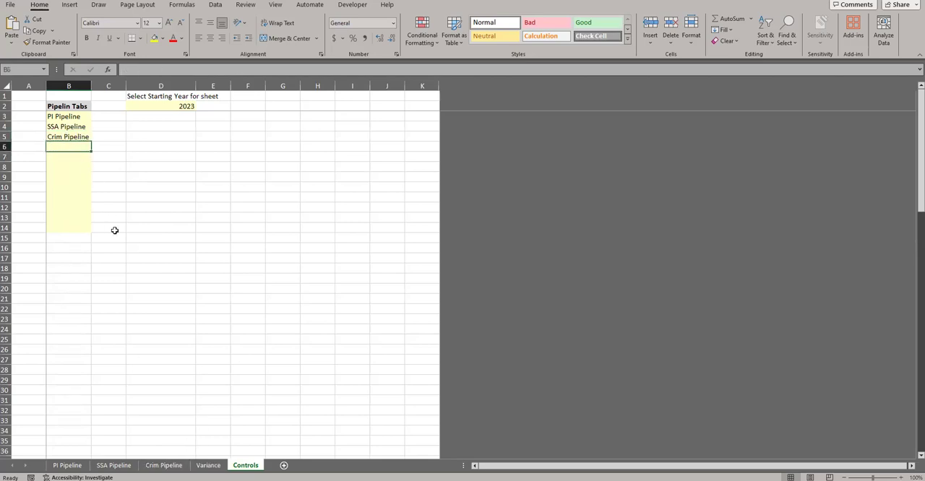
key(ctrl+Page_Up)
click(313, 128)
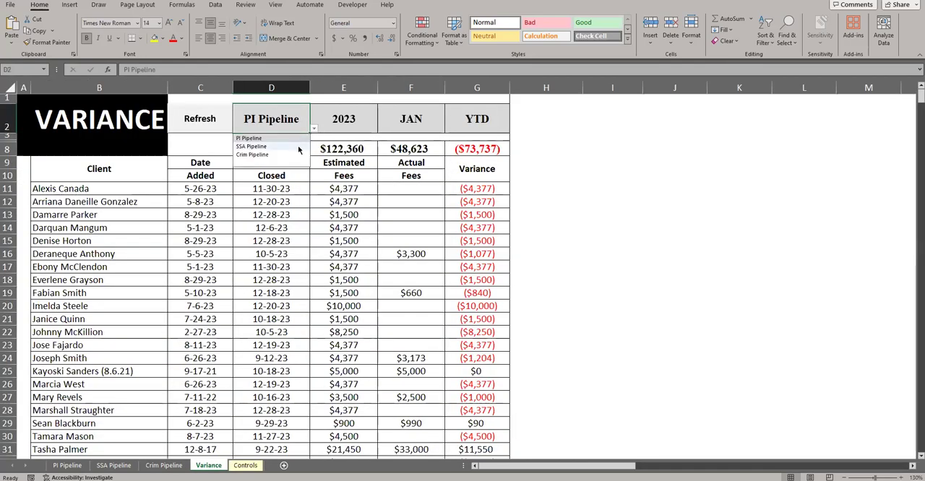
click(271, 228)
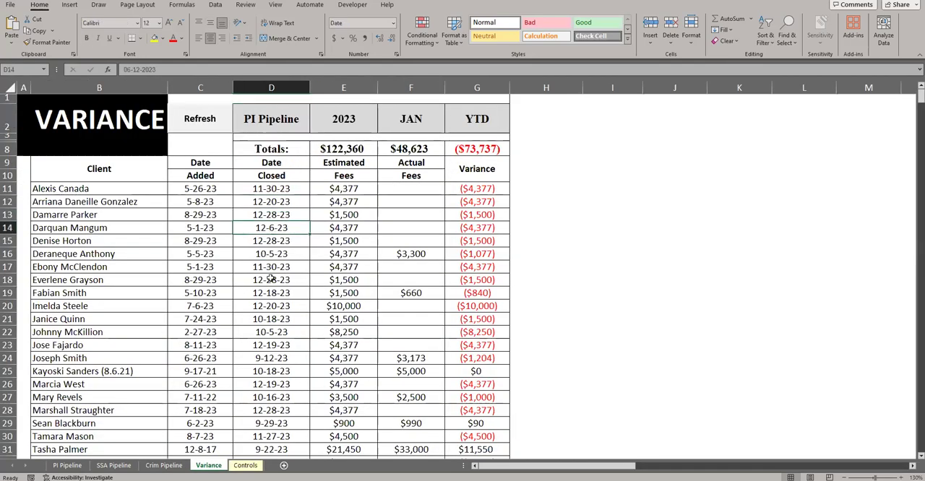
Examine the PI Pipeline sheet's monthly fee columns from Jan-23 to Jun-23, along with its Date Added and Estimated Fees columns
click(65, 465)
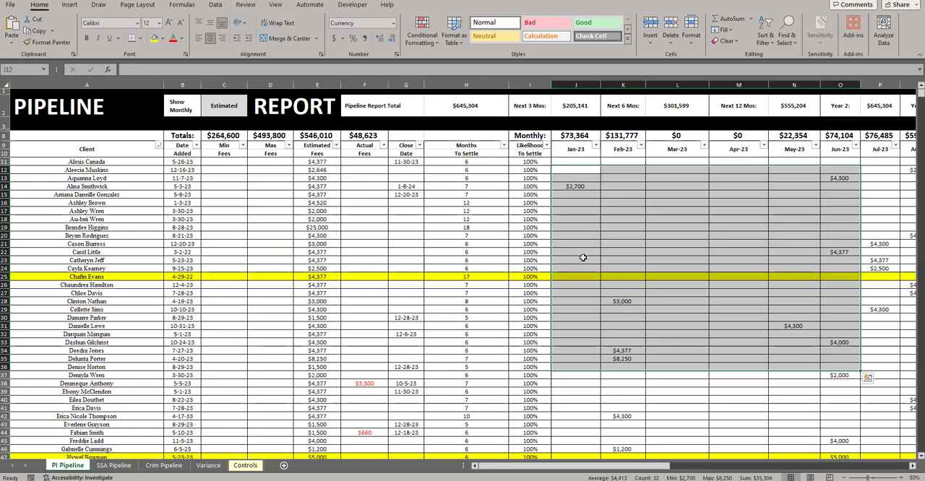
click(582, 219)
drag(576, 162, 853, 384)
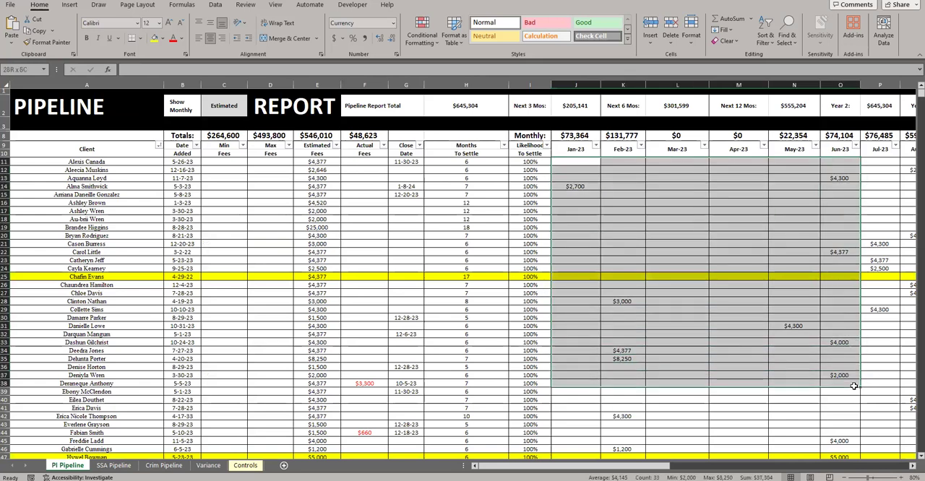
drag(577, 186, 650, 407)
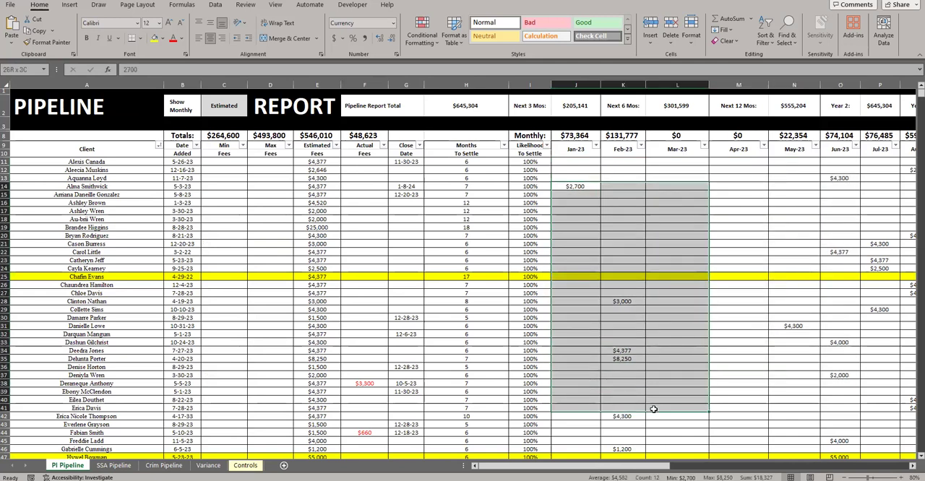
drag(180, 170, 186, 277)
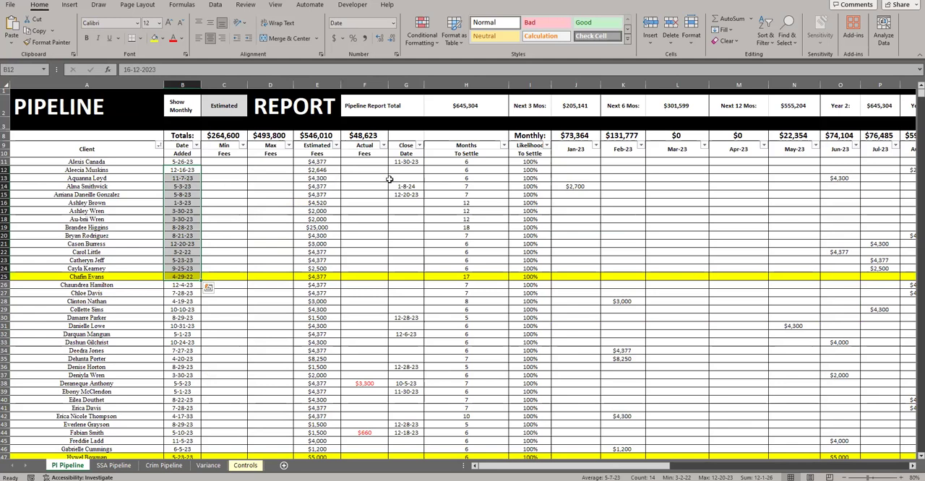
drag(185, 171, 213, 256)
drag(322, 187, 318, 195)
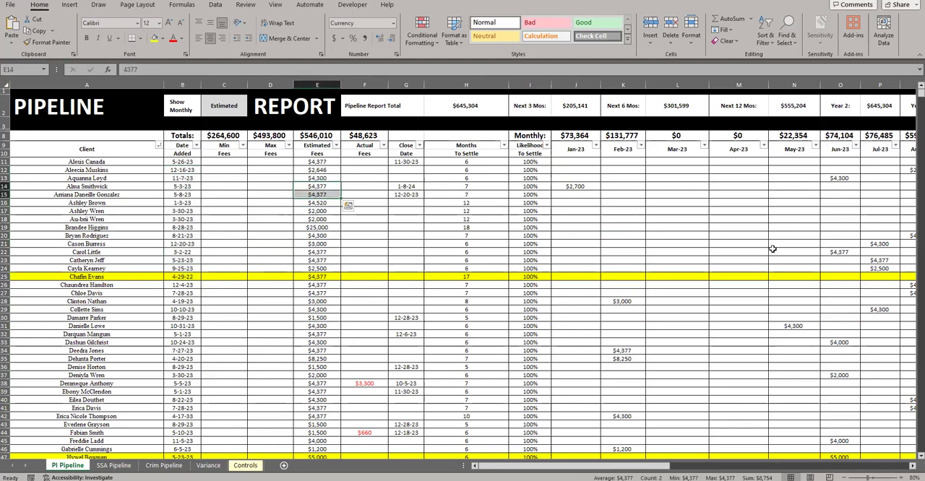